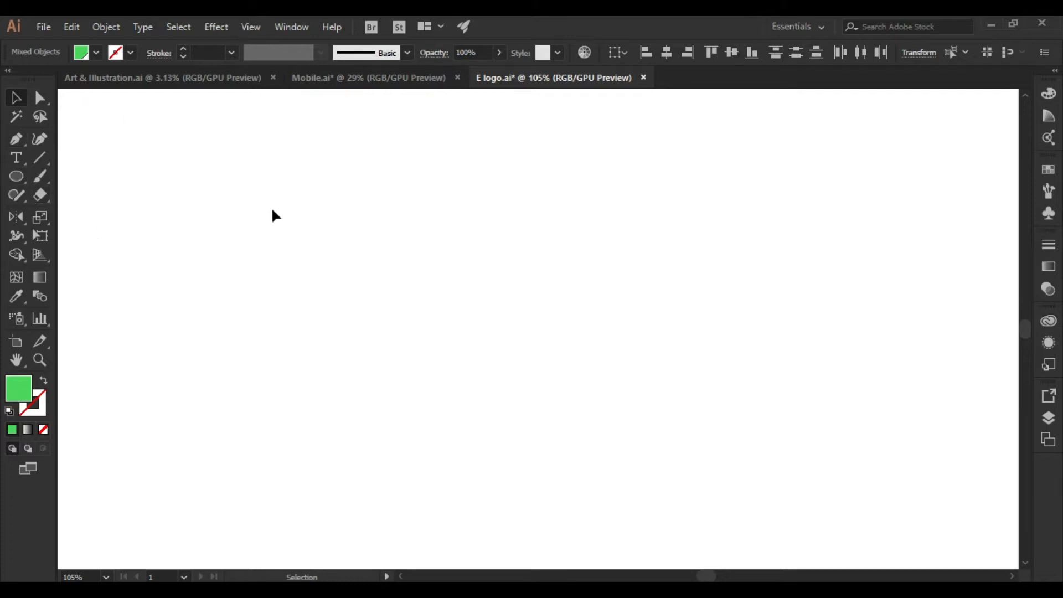
# - Show the grid and draw a circle about 1.97 in across, centred on a grid intersection
pyautogui.click(251, 27)
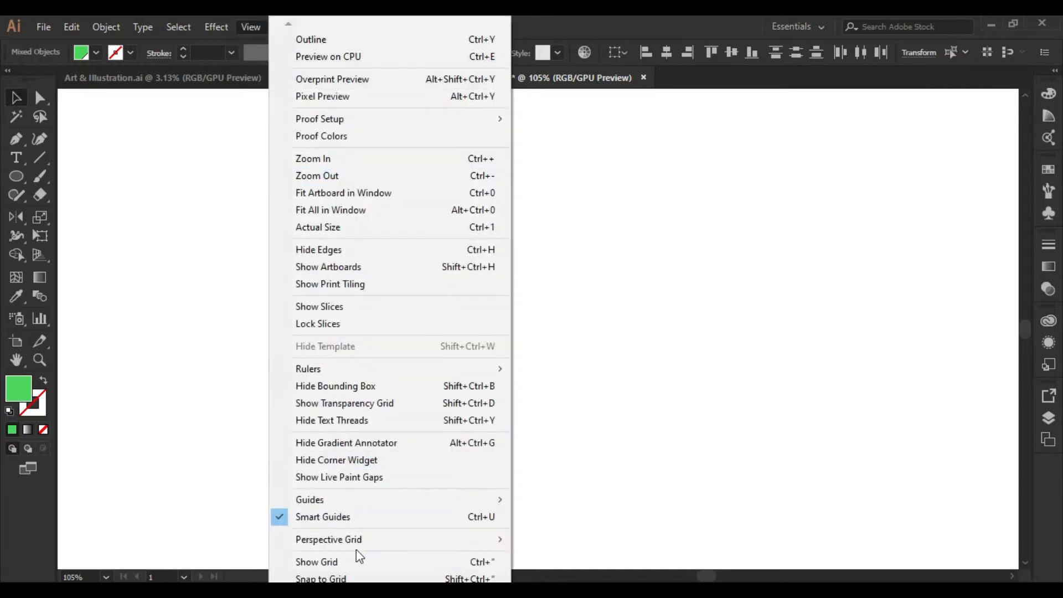
pyautogui.click(327, 562)
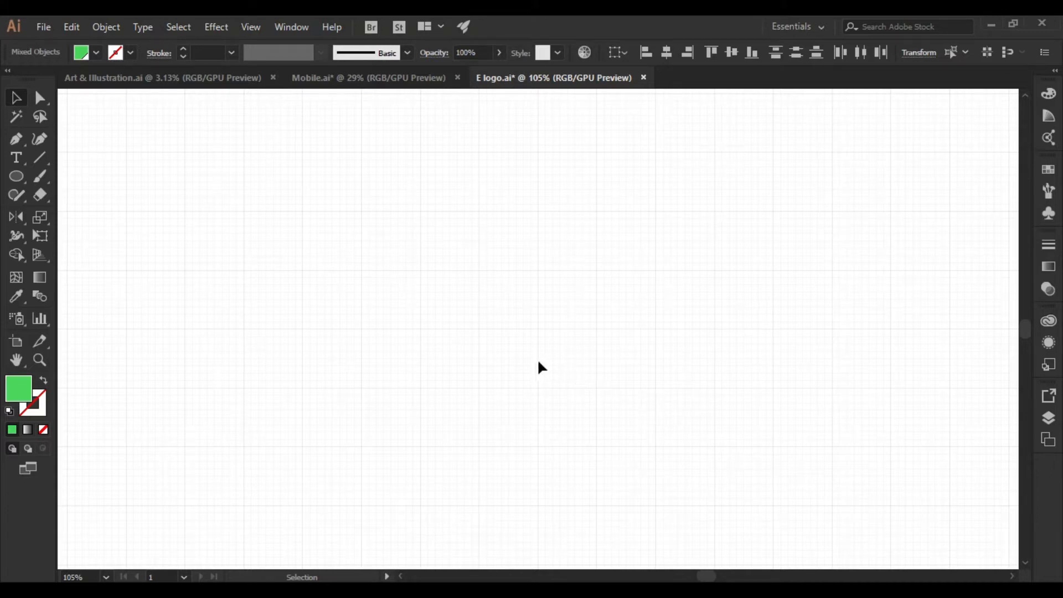
pyautogui.click(18, 178)
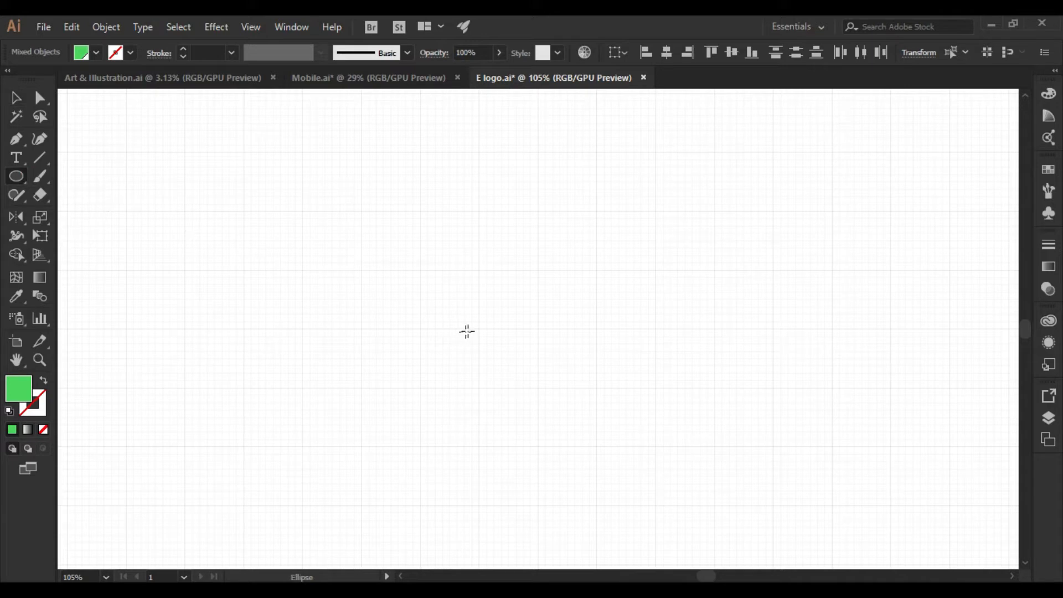
pyautogui.moveTo(479, 329); pyautogui.dragTo(523, 387)
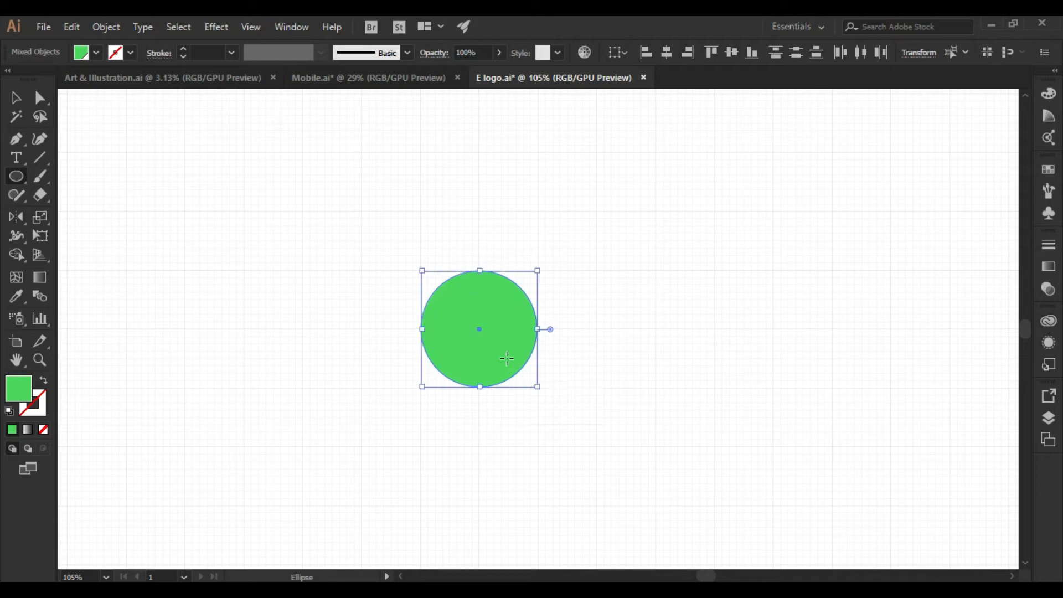
pyautogui.click(15, 98)
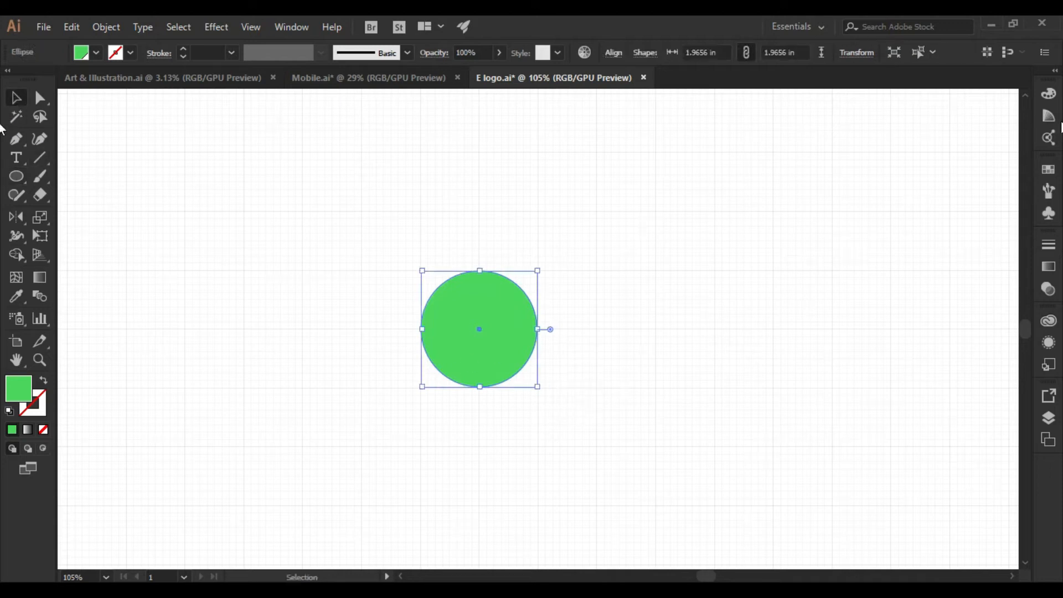
# - Fill the circle with black and swap fill and stroke so only a black outline is used
pyautogui.click(1049, 171)
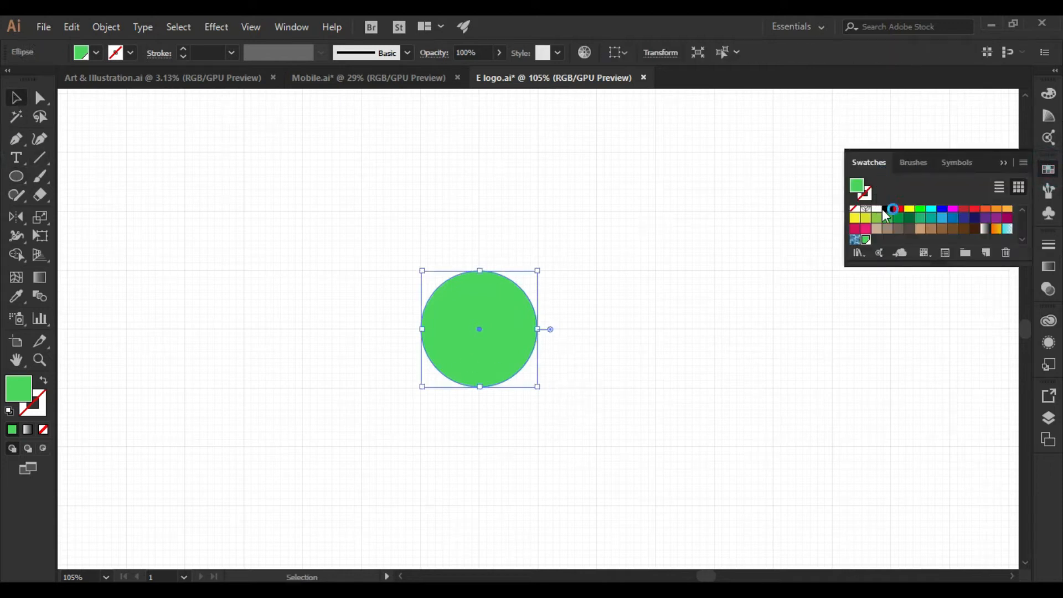
pyautogui.click(886, 210)
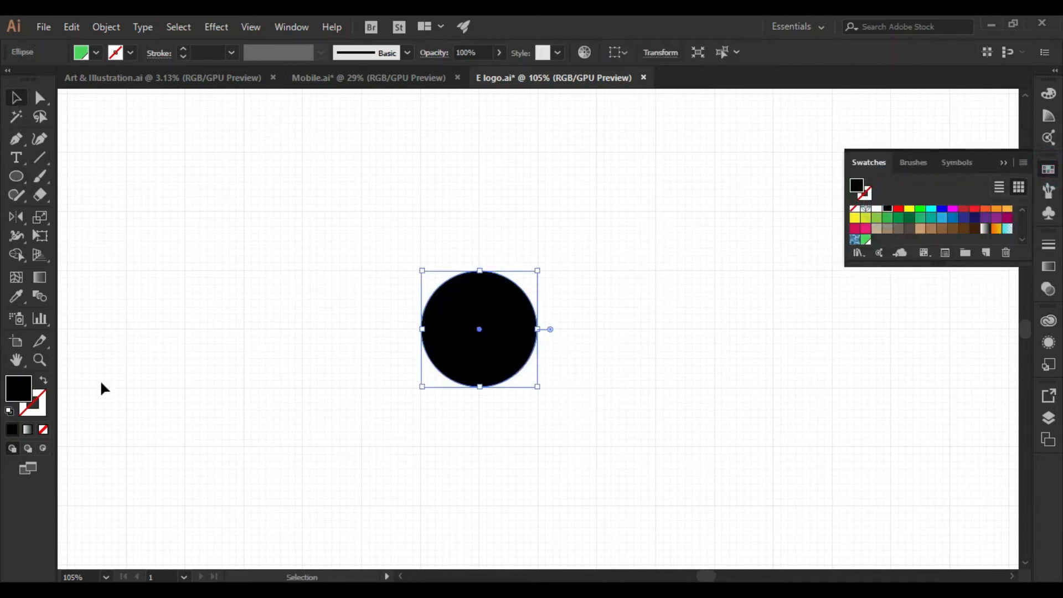
pyautogui.click(43, 382)
# - Set the circle's stroke weight to 3 pt
pyautogui.click(183, 51)
pyautogui.click(184, 52)
pyautogui.click(184, 52)
pyautogui.click(183, 52)
pyautogui.scroll(2, 476, 315)
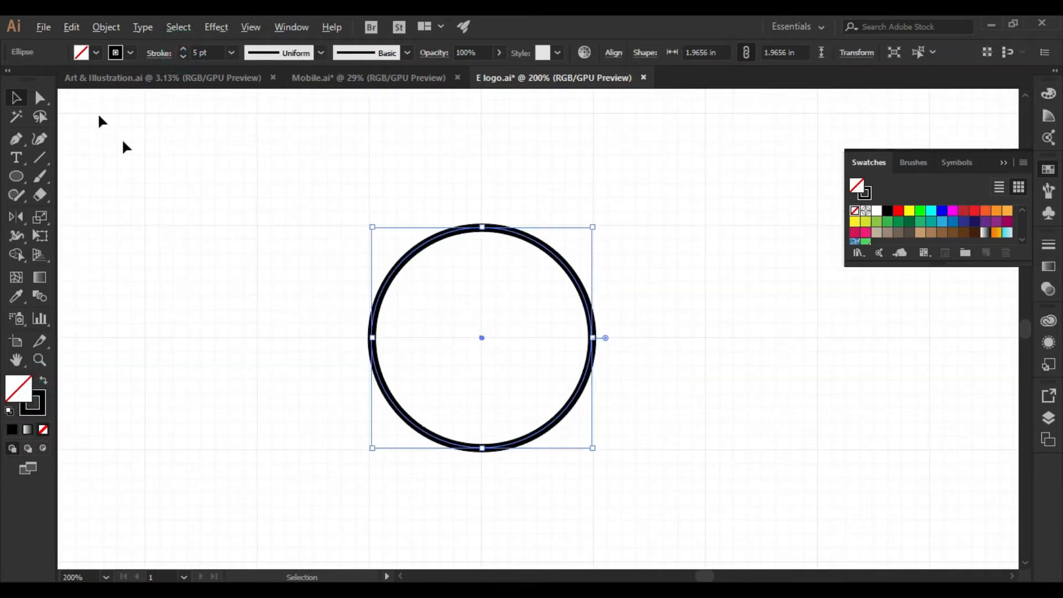
pyautogui.click(184, 55)
pyautogui.click(184, 56)
# - Copy the outlined circle and paste the copy in front of it
pyautogui.moveTo(449, 300); pyautogui.dragTo(391, 299)
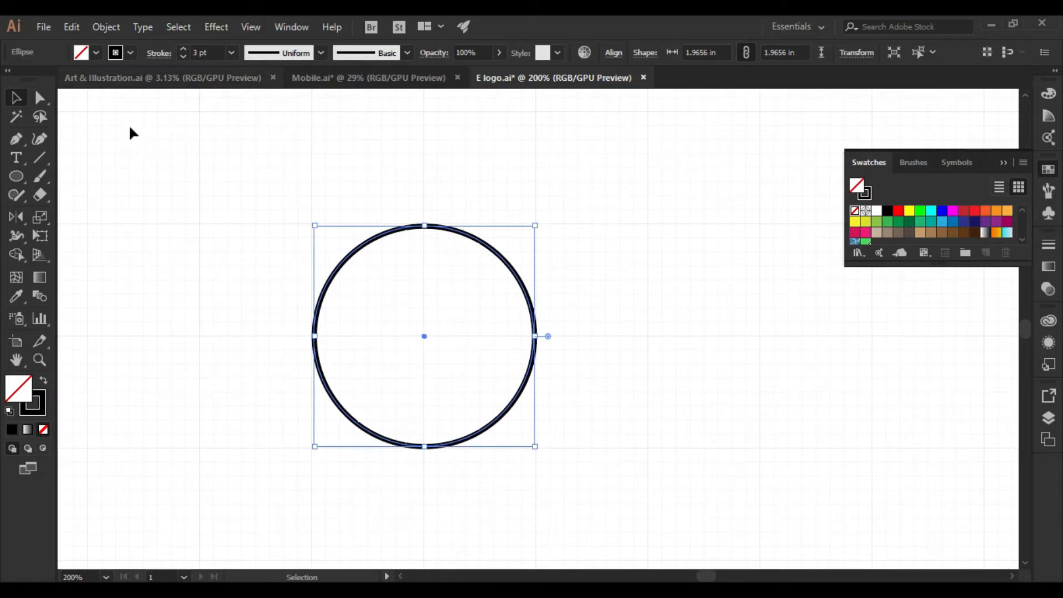
pyautogui.click(71, 27)
pyautogui.click(109, 108)
pyautogui.click(70, 28)
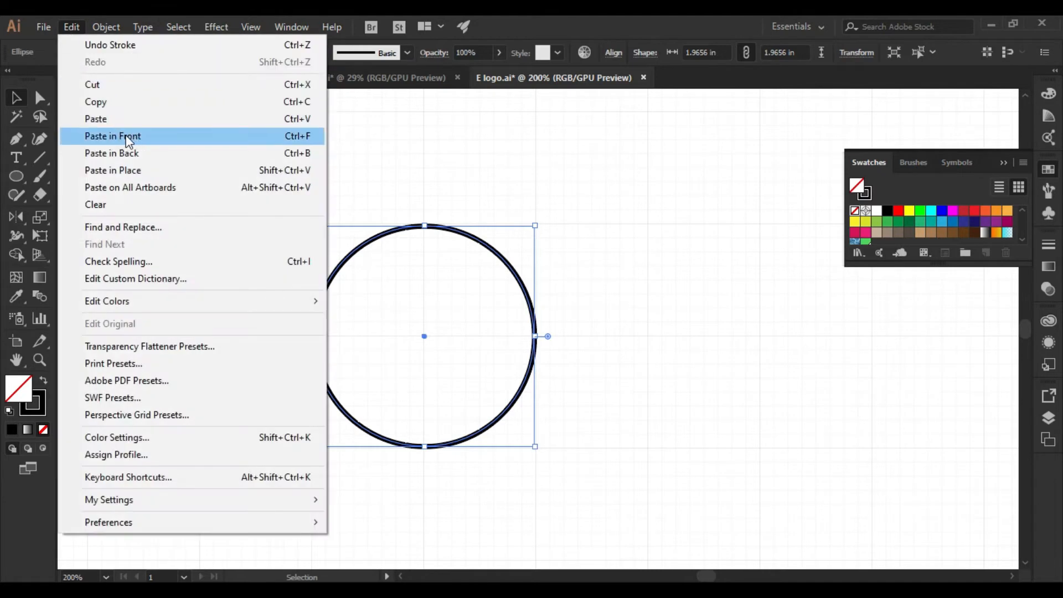
pyautogui.click(127, 138)
pyautogui.moveTo(667, 297); pyautogui.dragTo(788, 317)
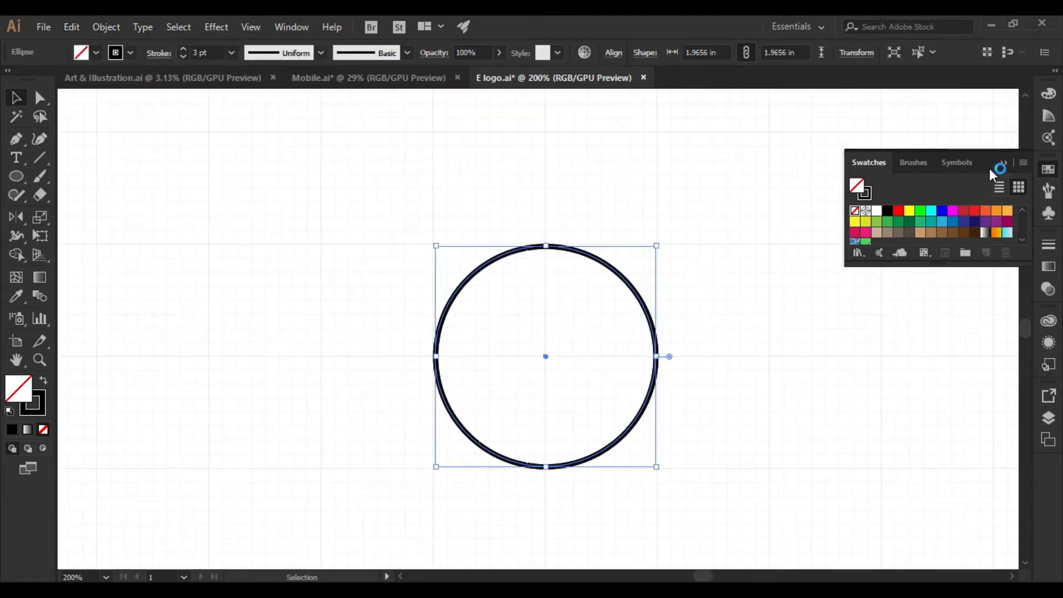
pyautogui.click(1004, 163)
pyautogui.scroll(-1, 732, 341)
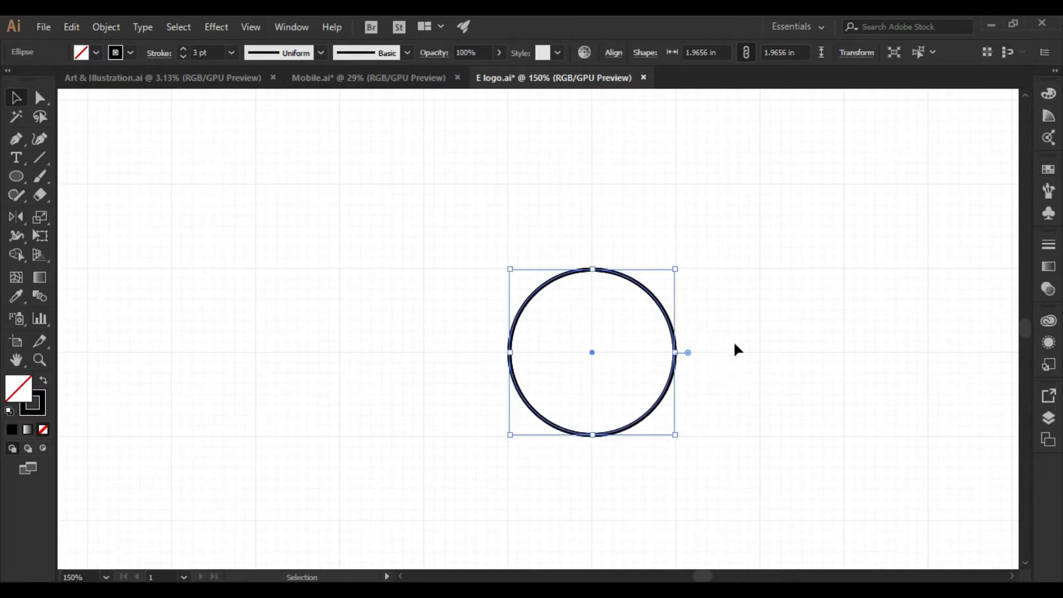
# - Enlarge the pasted circle proportionally from its centre to about 4.03 in across
pyautogui.moveTo(733, 340); pyautogui.dragTo(675, 341)
pyautogui.moveTo(619, 436); pyautogui.dragTo(762, 516)
pyautogui.scroll(-2, 781, 393)
pyautogui.moveTo(726, 391); pyautogui.dragTo(603, 366)
pyautogui.scroll(1, 642, 405)
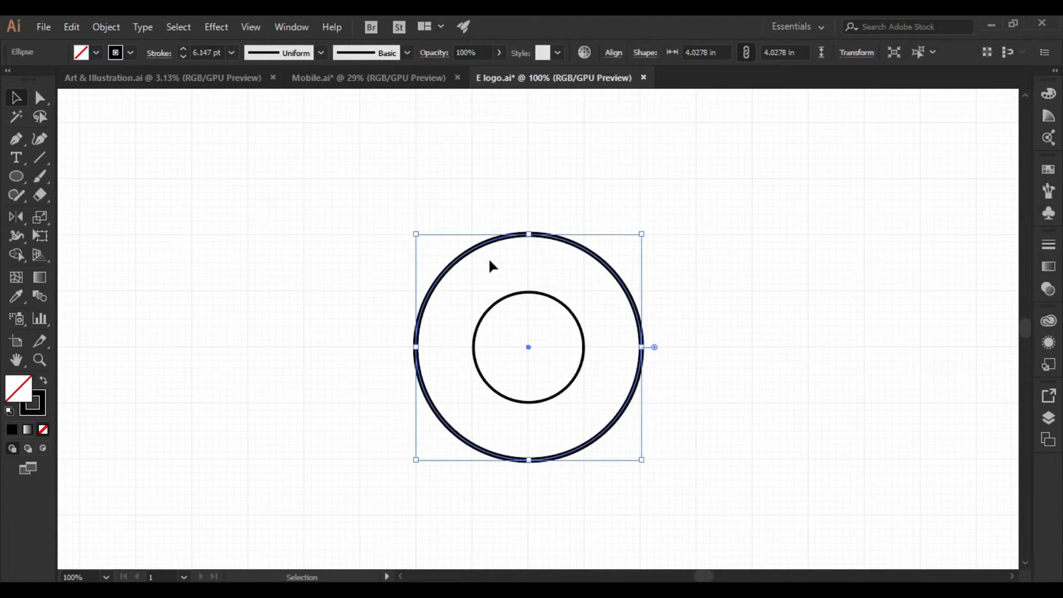
# - Add a third concentric circle as a copy of the larger one, enlarged from its centre to about 6.03 in across
pyautogui.press('a')
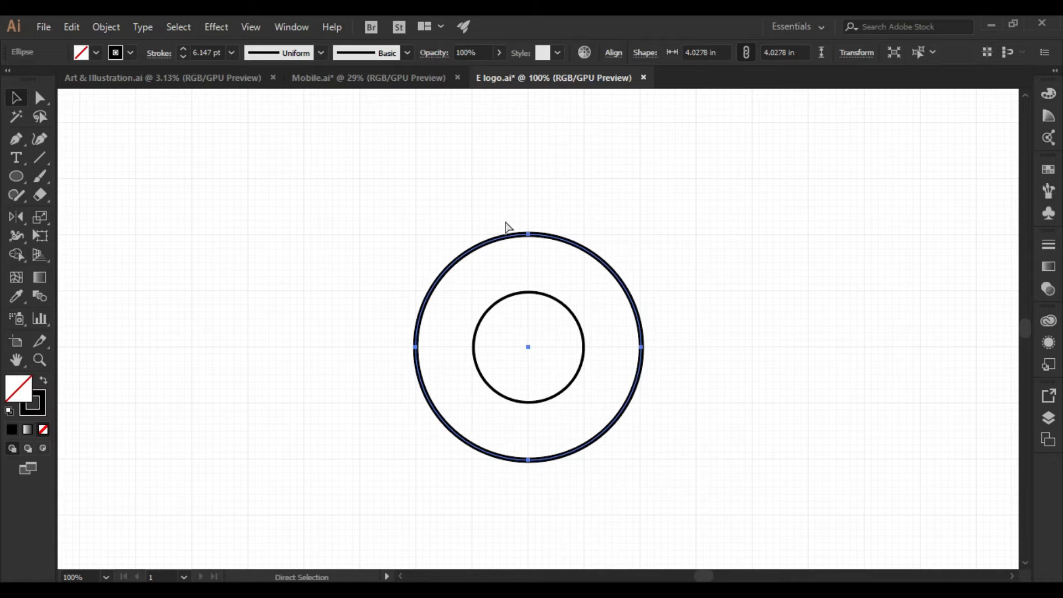
pyautogui.press('v')
pyautogui.moveTo(642, 461); pyautogui.dragTo(714, 518)
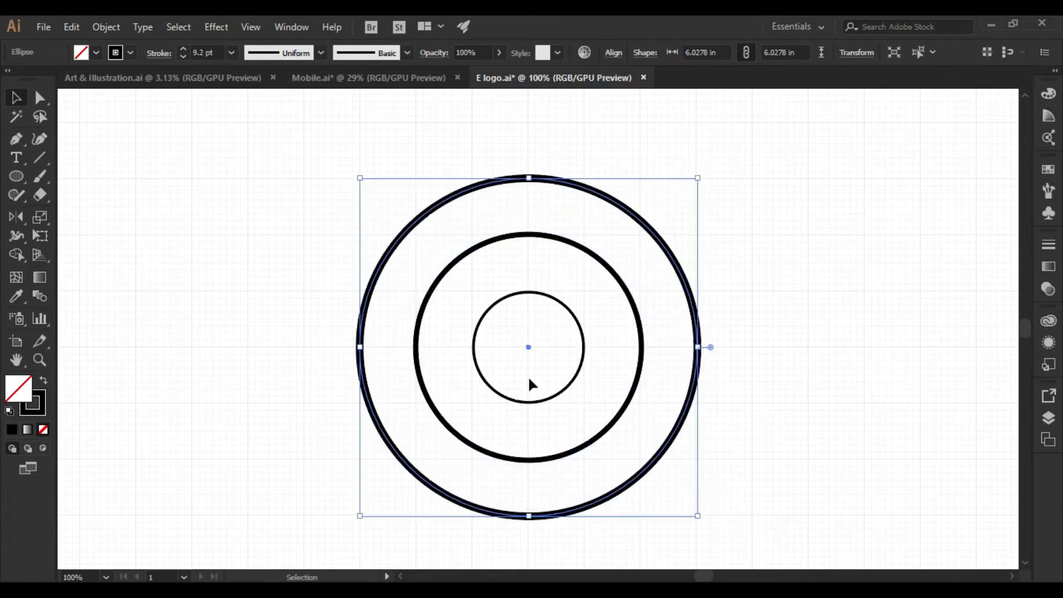
# - Select all three concentric circles and set their stroke weight to 8 pt
pyautogui.moveTo(652, 374); pyautogui.dragTo(532, 370)
pyautogui.moveTo(160, 149); pyautogui.dragTo(645, 427)
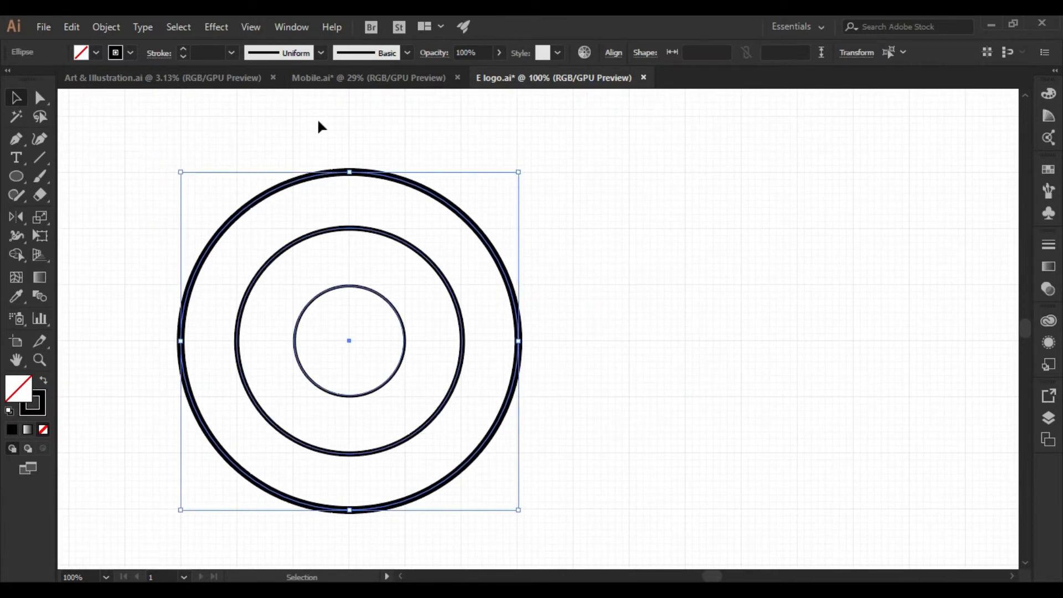
pyautogui.click(183, 50)
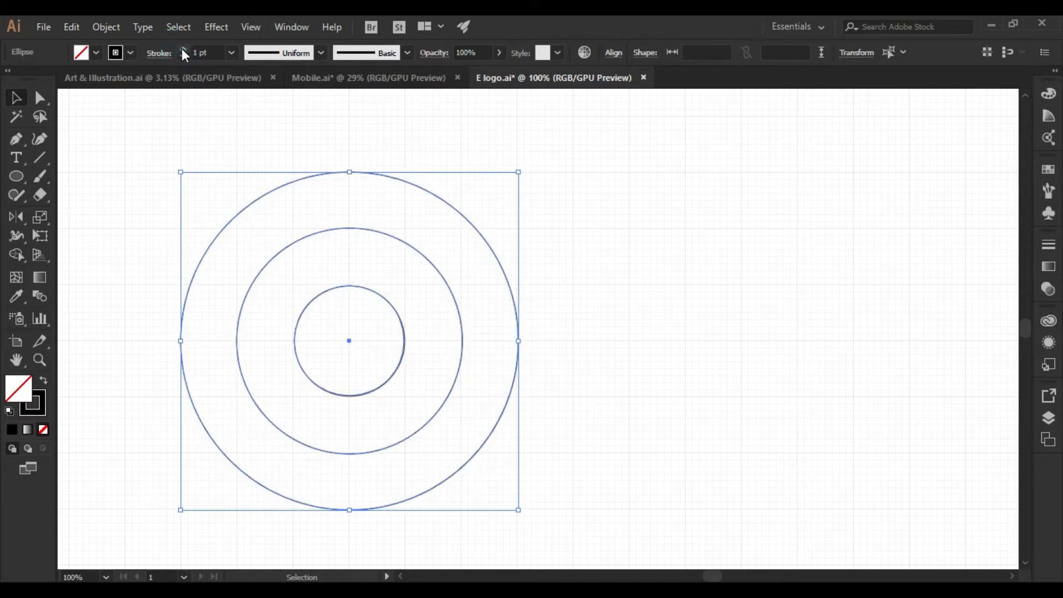
pyautogui.click(182, 49)
pyautogui.click(182, 49)
pyautogui.click(182, 49)
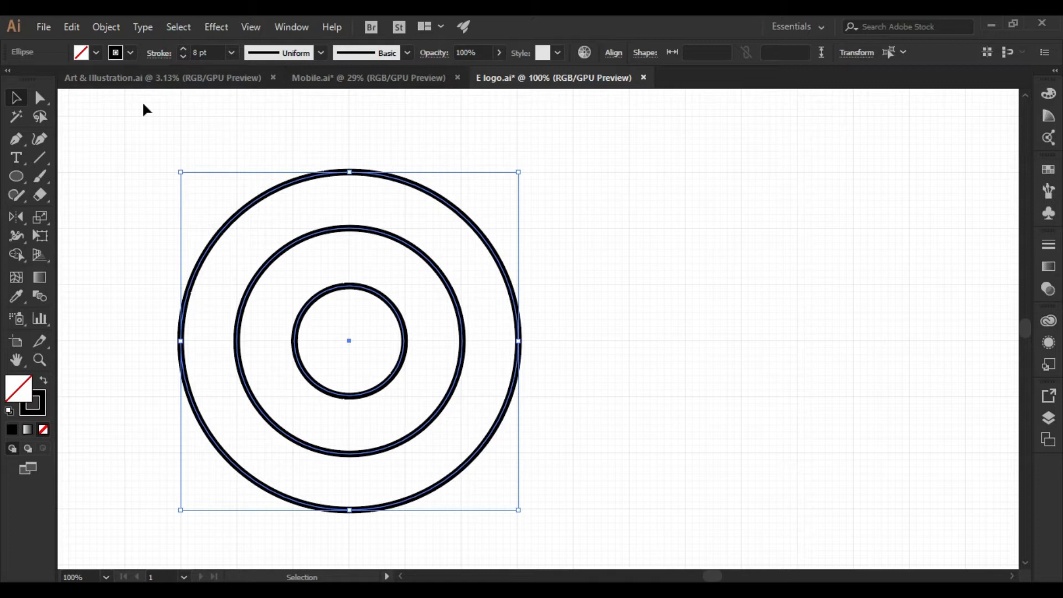
# - Duplicate the three concentric circles with the copy moved 4 in horizontally to the right
pyautogui.moveTo(112, 207); pyautogui.dragTo(111, 188)
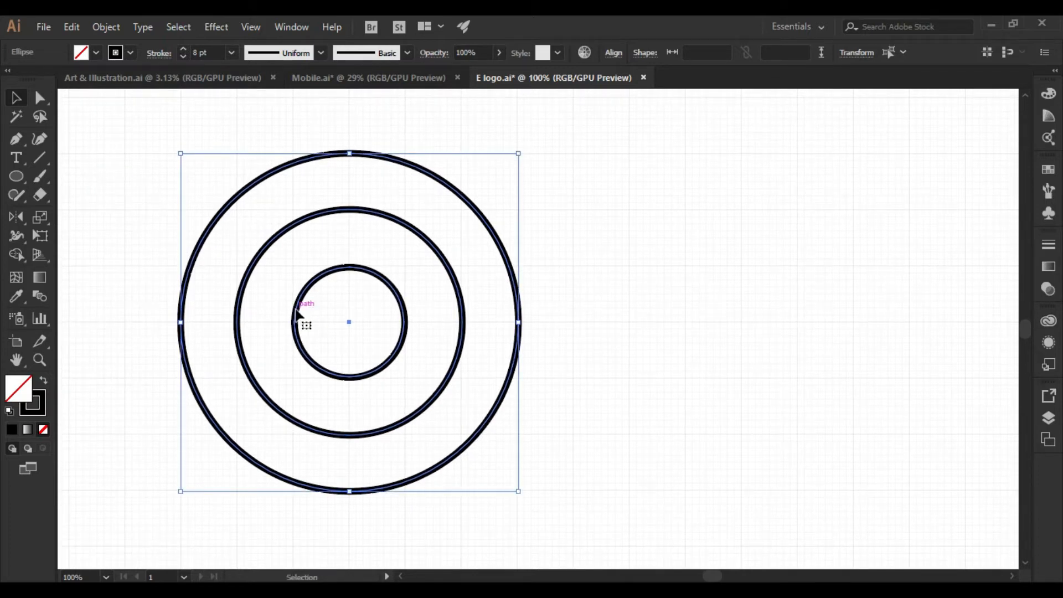
pyautogui.keyDown('shift'); pyautogui.click(403, 338); pyautogui.keyUp('shift')
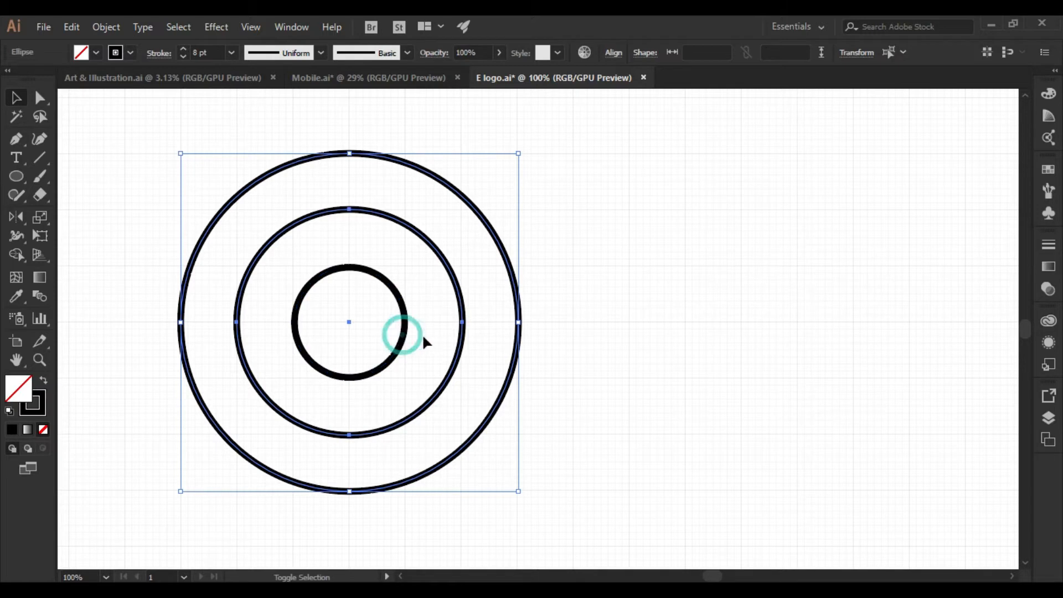
pyautogui.click(137, 180)
pyautogui.moveTo(143, 178); pyautogui.dragTo(627, 359)
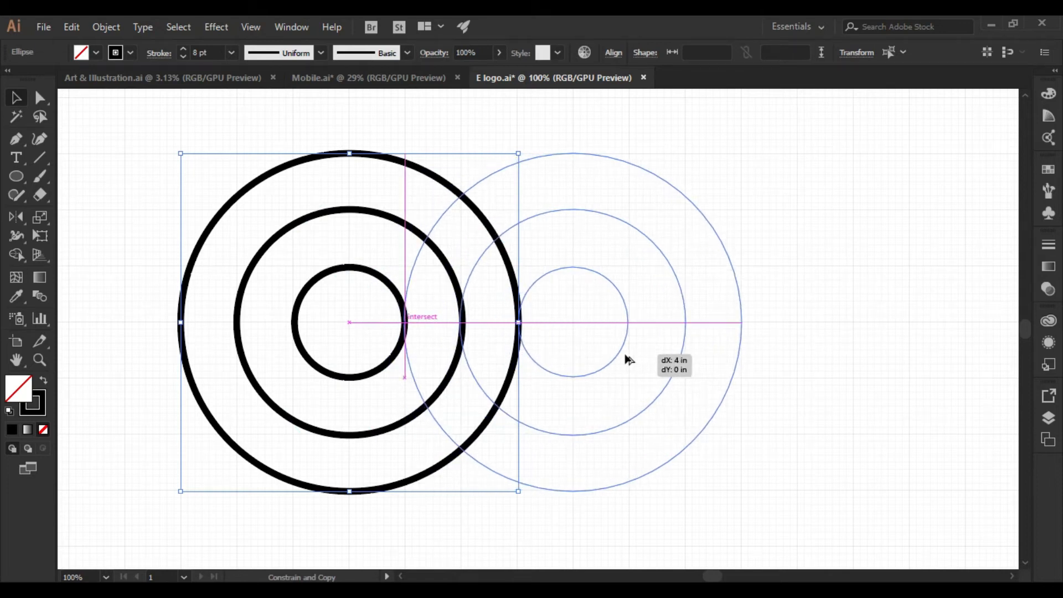
pyautogui.moveTo(625, 354); pyautogui.dragTo(624, 355)
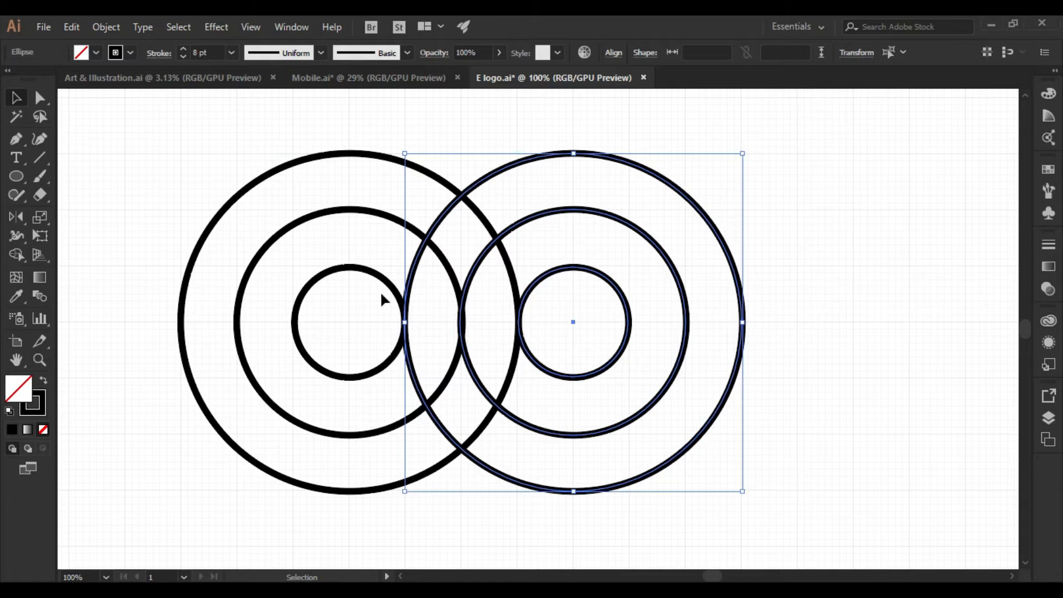
# - Group the original three circles and the duplicated three circles as two separate groups, and clear the selection
pyautogui.moveTo(588, 240); pyautogui.dragTo(593, 363)
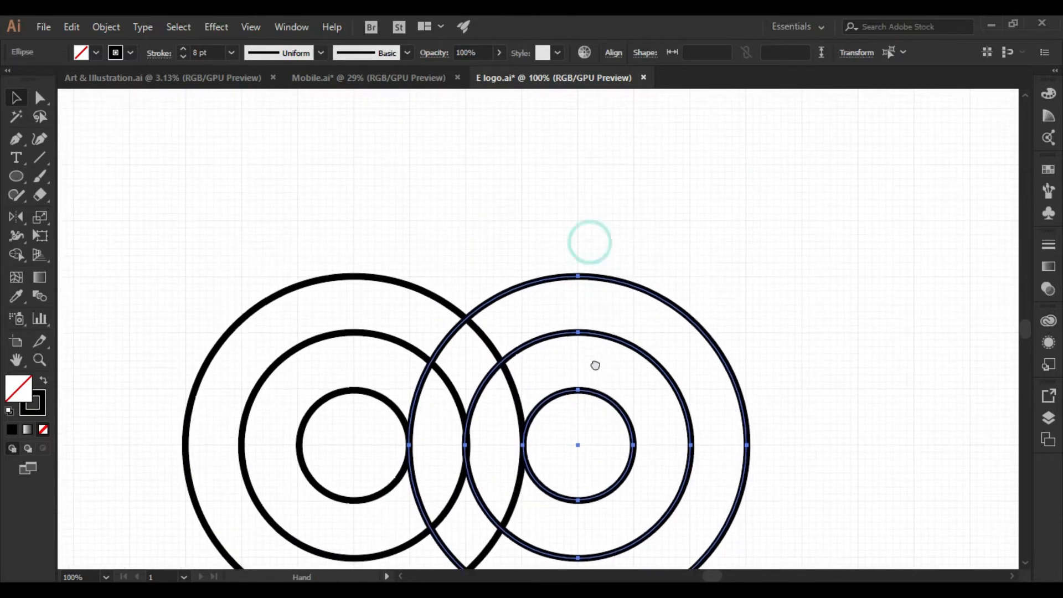
pyautogui.click(343, 390)
pyautogui.rightClick(347, 334)
pyautogui.click(384, 122)
pyautogui.click(642, 292)
pyautogui.rightClick(627, 283)
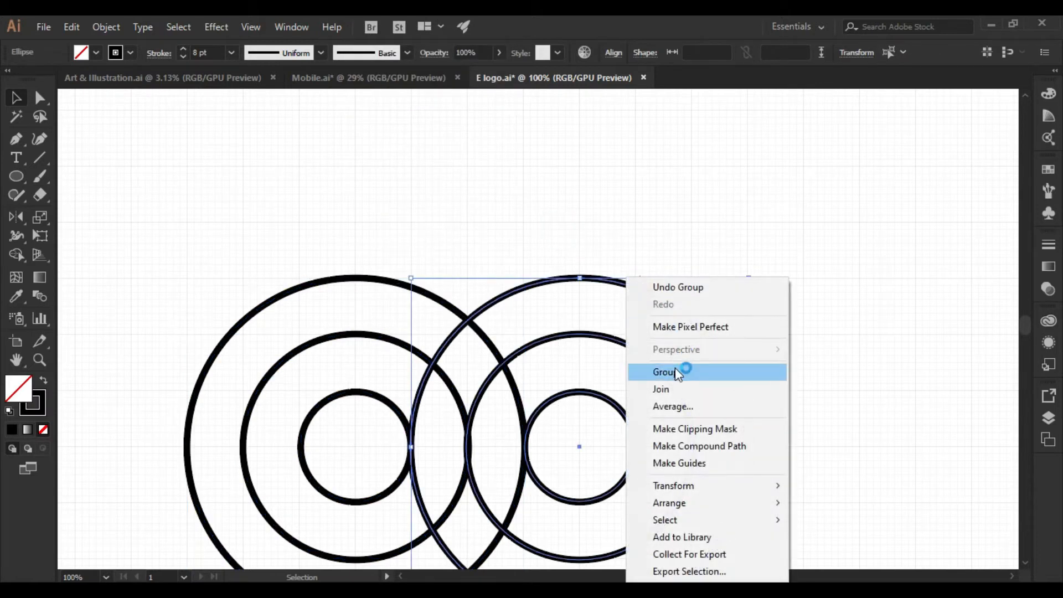
pyautogui.click(679, 369)
pyautogui.click(238, 198)
pyautogui.moveTo(238, 201); pyautogui.dragTo(450, 273)
pyautogui.click(450, 266)
# - Draw a circle about 4.14 in across from its centre on the vertical midline between the two circle groups
pyautogui.click(16, 176)
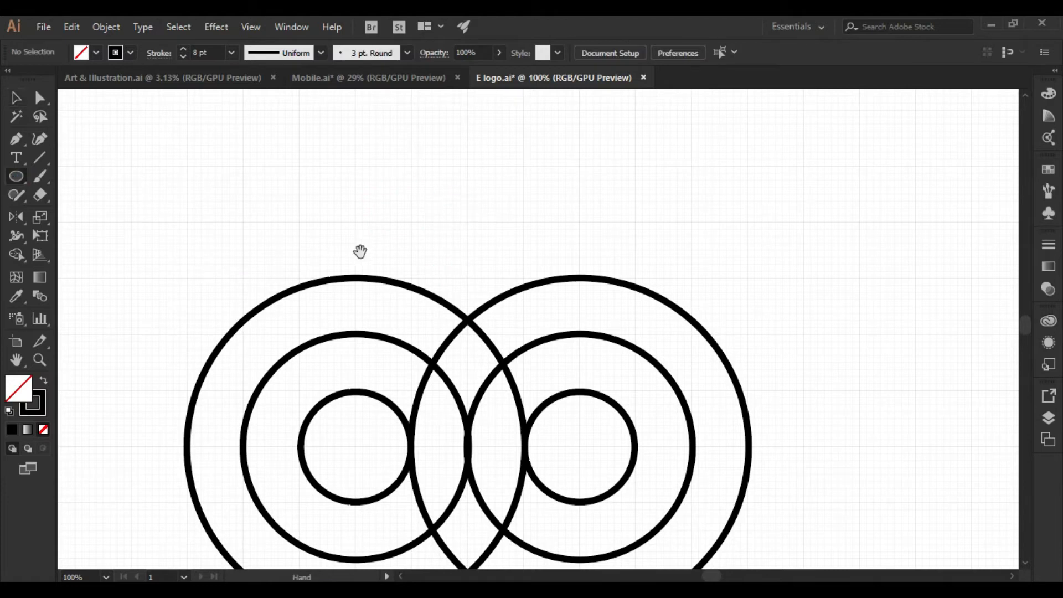
pyautogui.moveTo(362, 253); pyautogui.dragTo(368, 194)
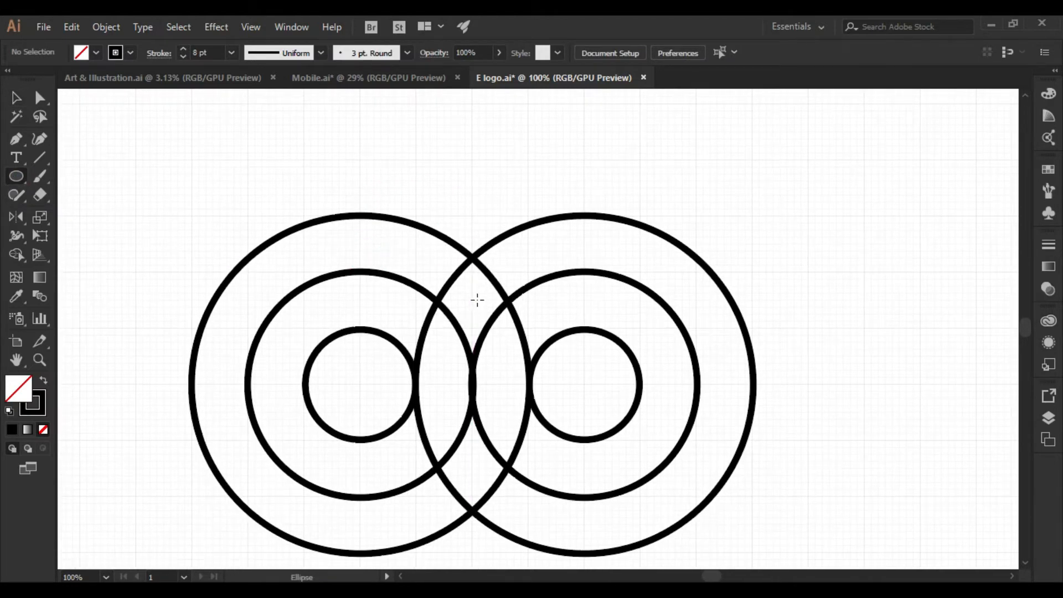
pyautogui.moveTo(472, 297); pyautogui.dragTo(551, 413)
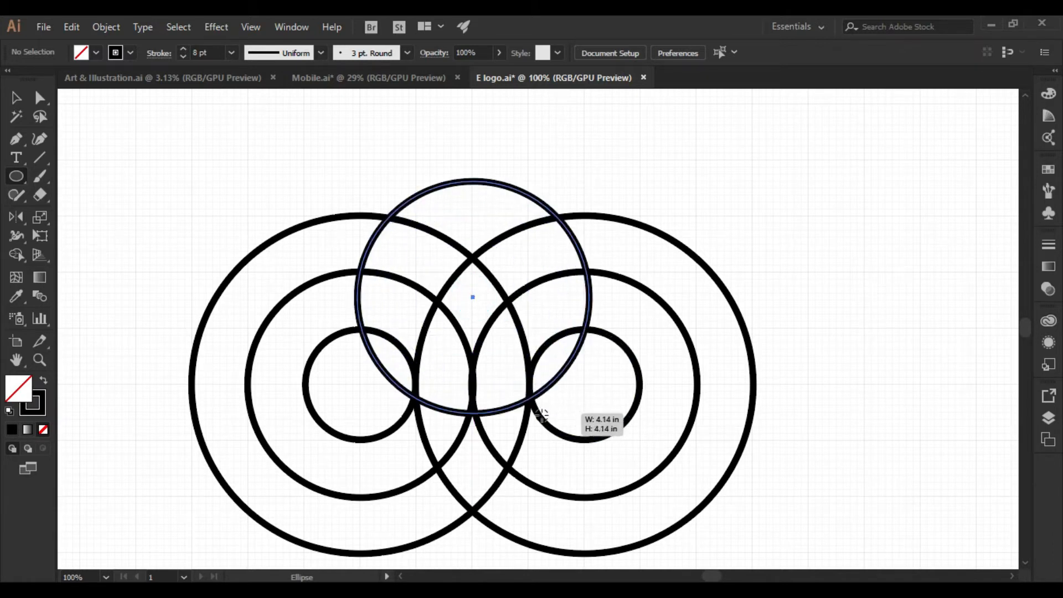
# - Select the left and right circle groups and group them together
pyautogui.press('v')
pyautogui.click(303, 224)
pyautogui.keyDown('shift'); pyautogui.click(673, 237); pyautogui.keyUp('shift')
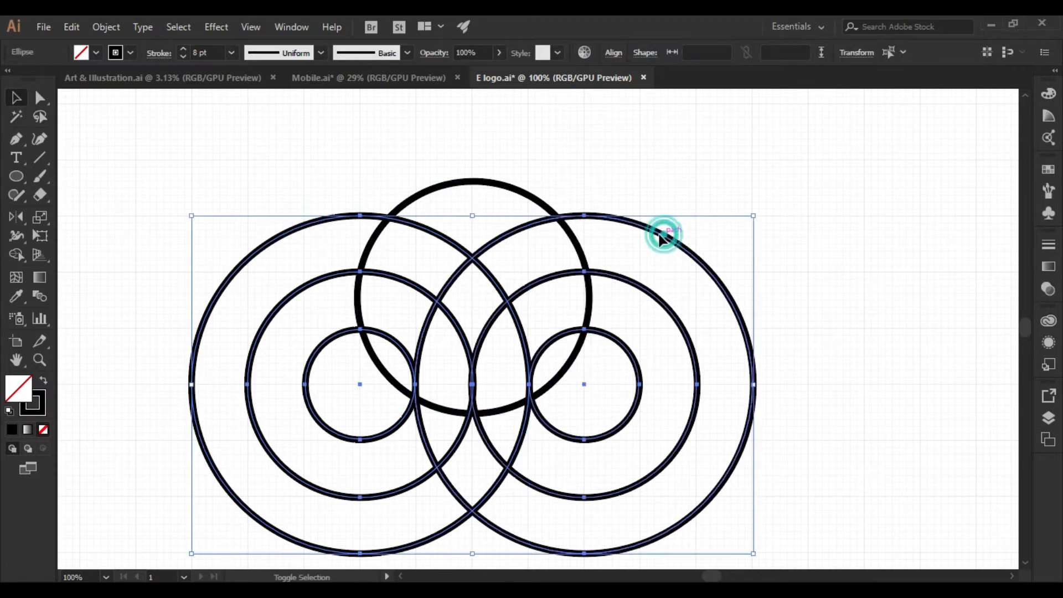
pyautogui.rightClick(661, 233)
pyautogui.click(718, 332)
# - Select all the artwork and align the middle circle and the circle groups to their top edges
pyautogui.moveTo(233, 145); pyautogui.dragTo(849, 368)
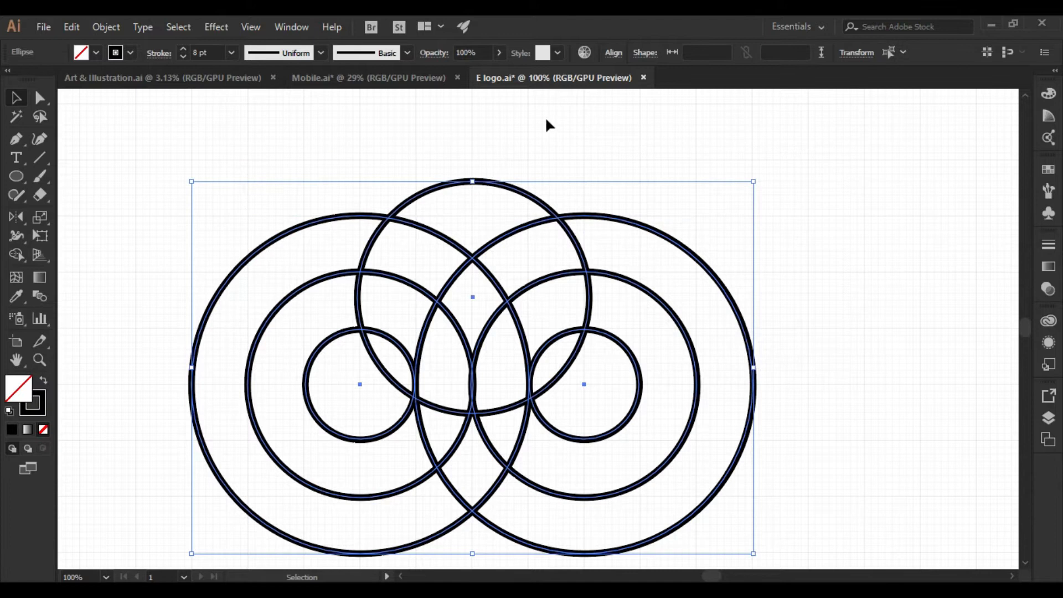
pyautogui.click(612, 51)
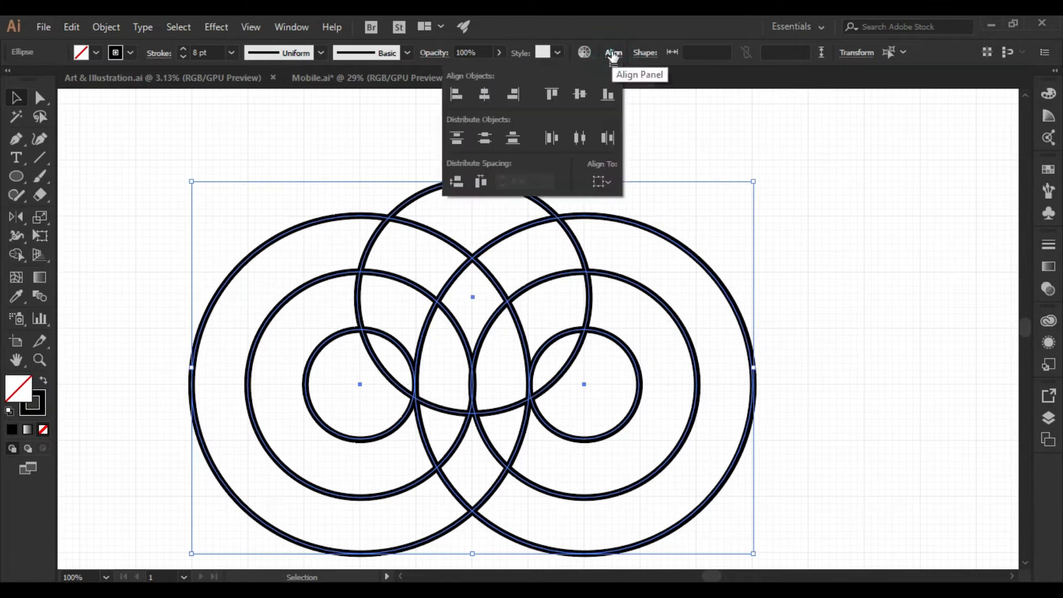
pyautogui.click(555, 94)
pyautogui.press('space')
pyautogui.click(821, 192)
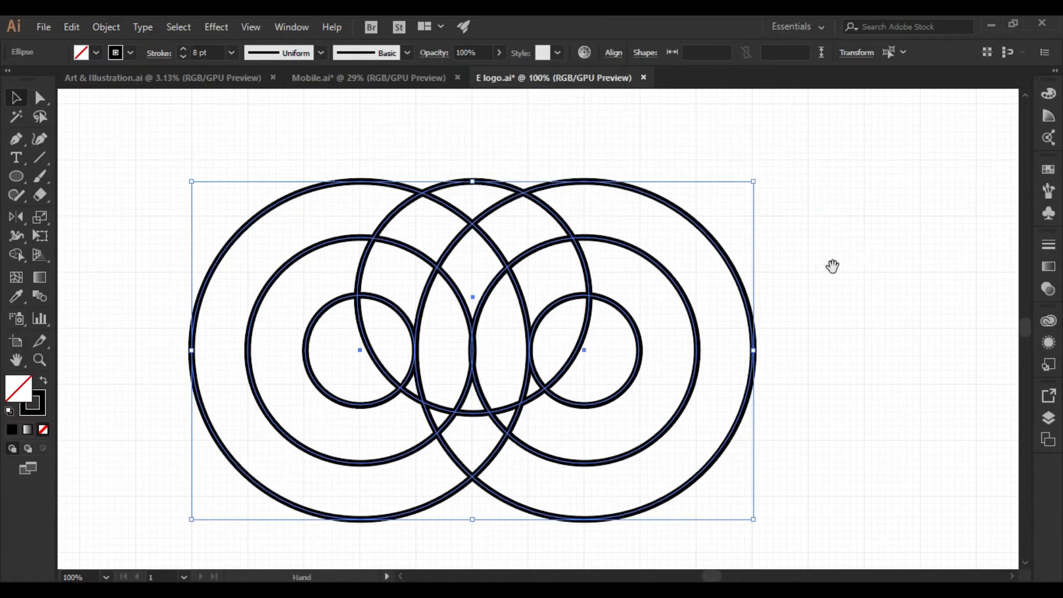
# - Use Shape Builder to remove all the circle regions lying outside the middle circle
pyautogui.moveTo(817, 266); pyautogui.dragTo(875, 273)
pyautogui.press('space')
pyautogui.moveTo(673, 235); pyautogui.dragTo(587, 174)
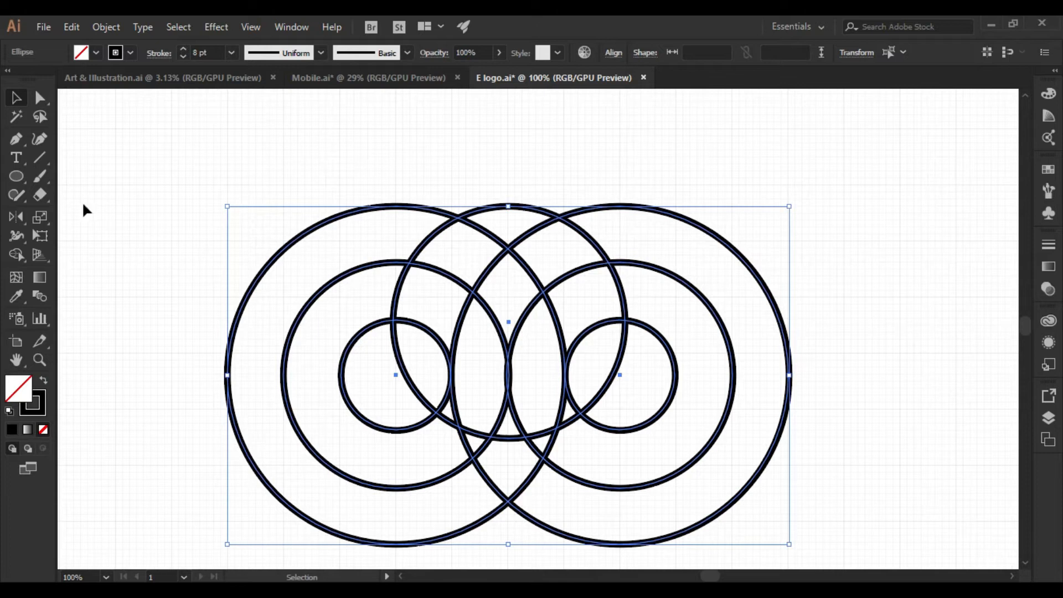
pyautogui.click(15, 254)
pyautogui.moveTo(383, 354); pyautogui.dragTo(339, 283)
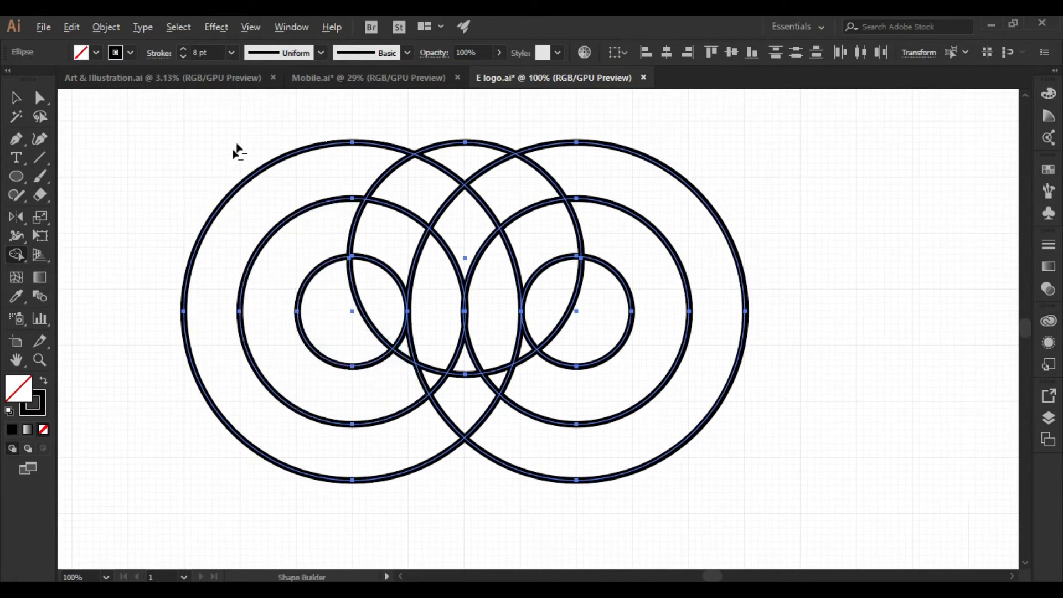
pyautogui.moveTo(241, 142)
pyautogui.mouseDown()
pyautogui.moveTo(316, 261)
pyautogui.moveTo(332, 343)
pyautogui.moveTo(323, 376)
pyautogui.moveTo(506, 394)
pyautogui.moveTo(587, 354)
pyautogui.moveTo(567, 493)
pyautogui.moveTo(708, 415)
pyautogui.moveTo(777, 354)
pyautogui.mouseUp()
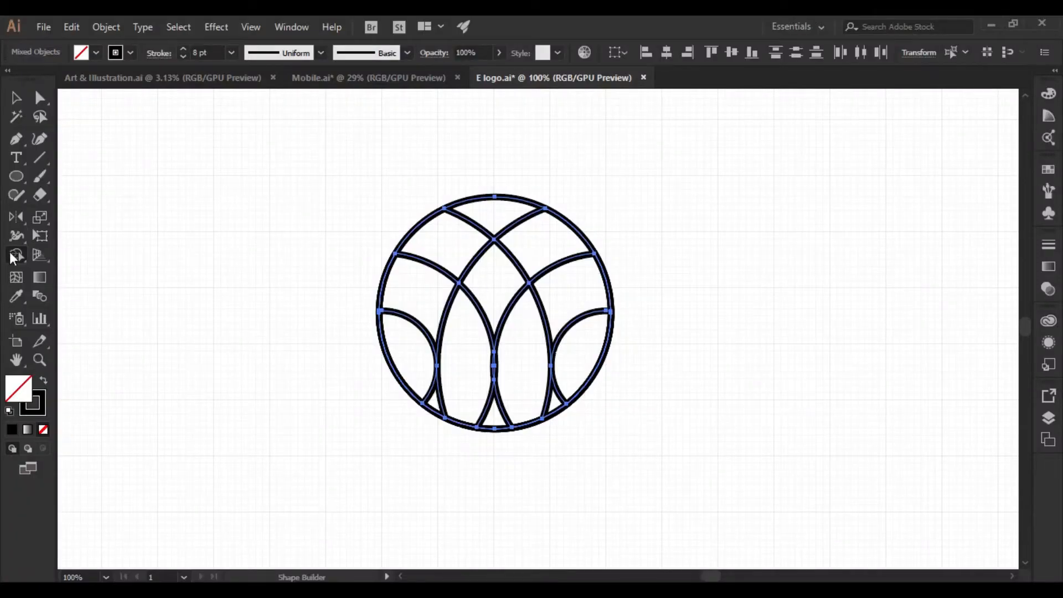
# - Use Shape Builder to merge the small slivers into the lower outer petals and remove the cap region at the top
pyautogui.click(422, 375)
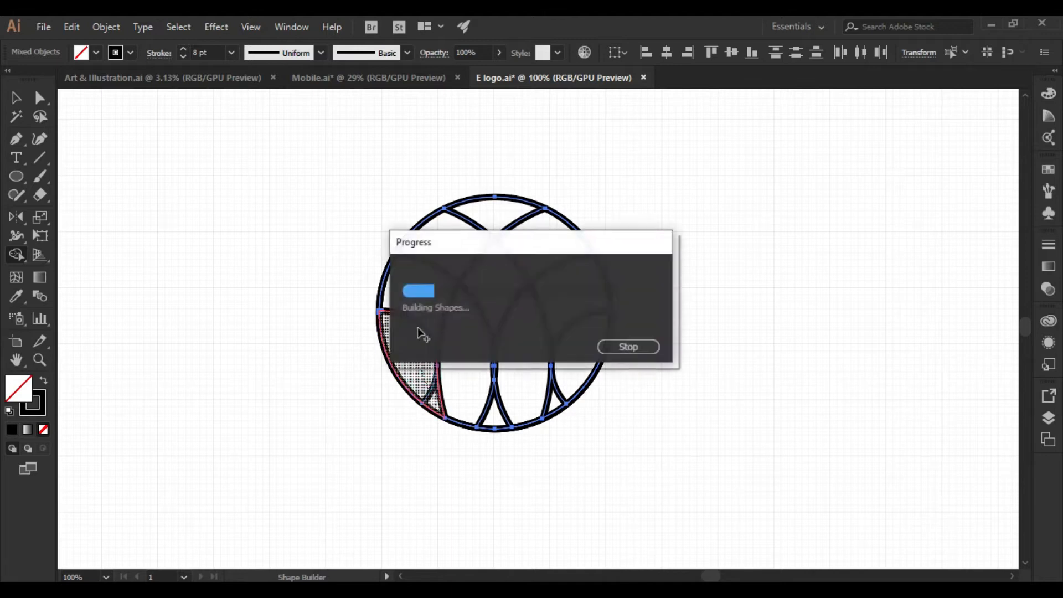
pyautogui.moveTo(570, 365); pyautogui.dragTo(556, 396)
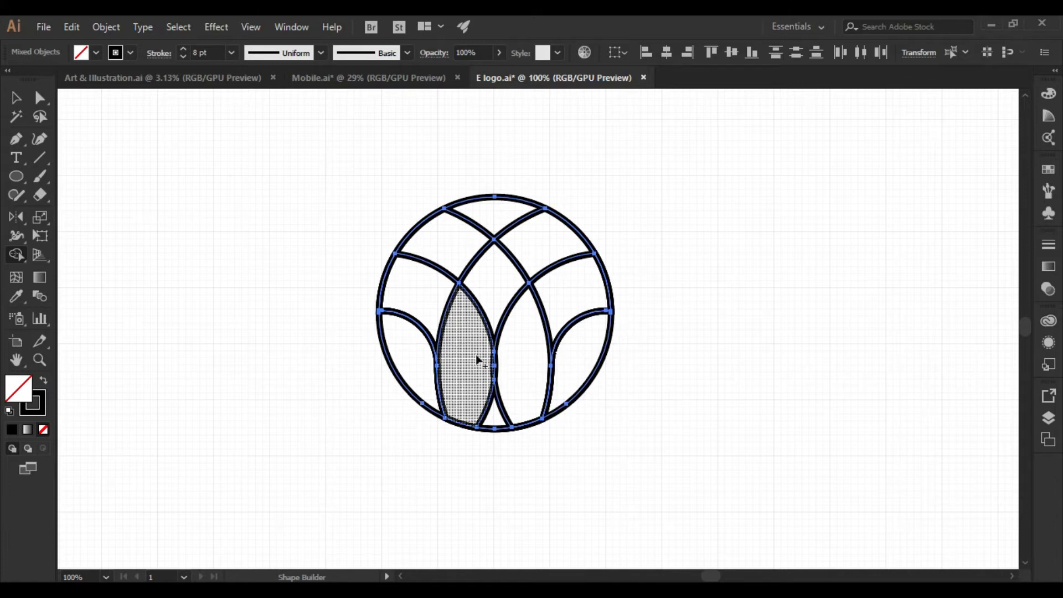
pyautogui.scroll(1, 501, 260)
pyautogui.scroll(2, 505, 238)
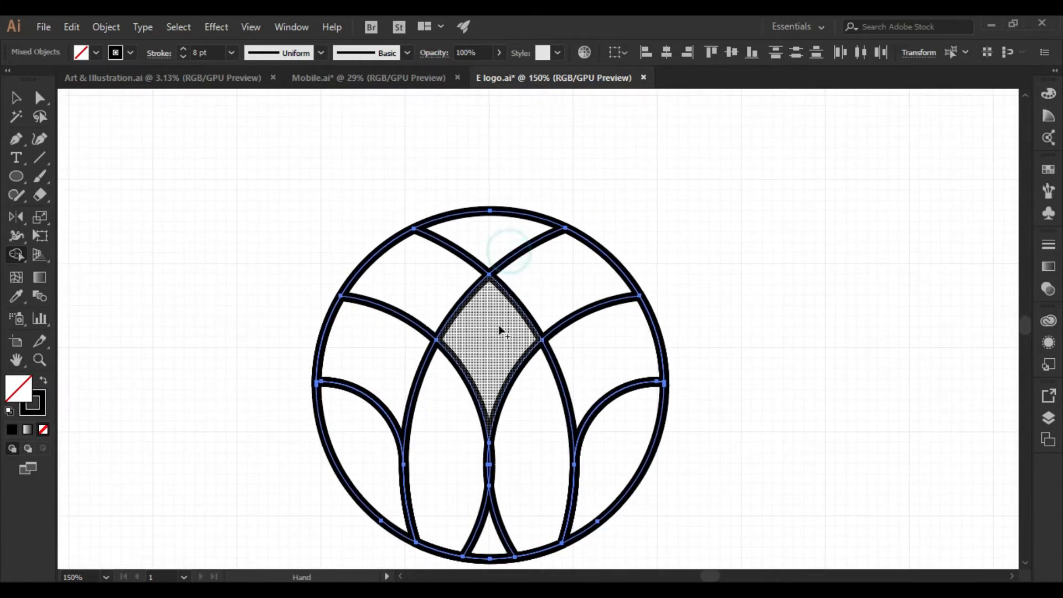
pyautogui.moveTo(488, 235)
pyautogui.mouseDown()
pyautogui.moveTo(505, 180)
pyautogui.moveTo(479, 216)
pyautogui.mouseUp()
pyautogui.click(15, 97)
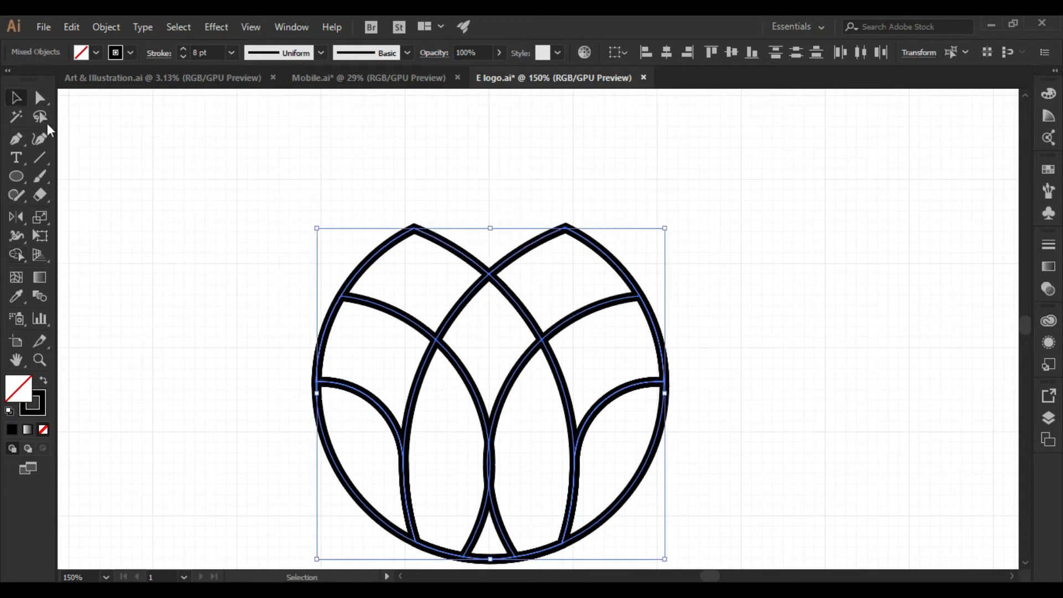
# - Draw a short curved path with the Pen tool across the left petal's line just below the topmost inner crossing
pyautogui.scroll(-2, 391, 266)
pyautogui.moveTo(455, 236); pyautogui.dragTo(461, 251)
pyautogui.click(463, 273)
pyautogui.scroll(2, 489, 262)
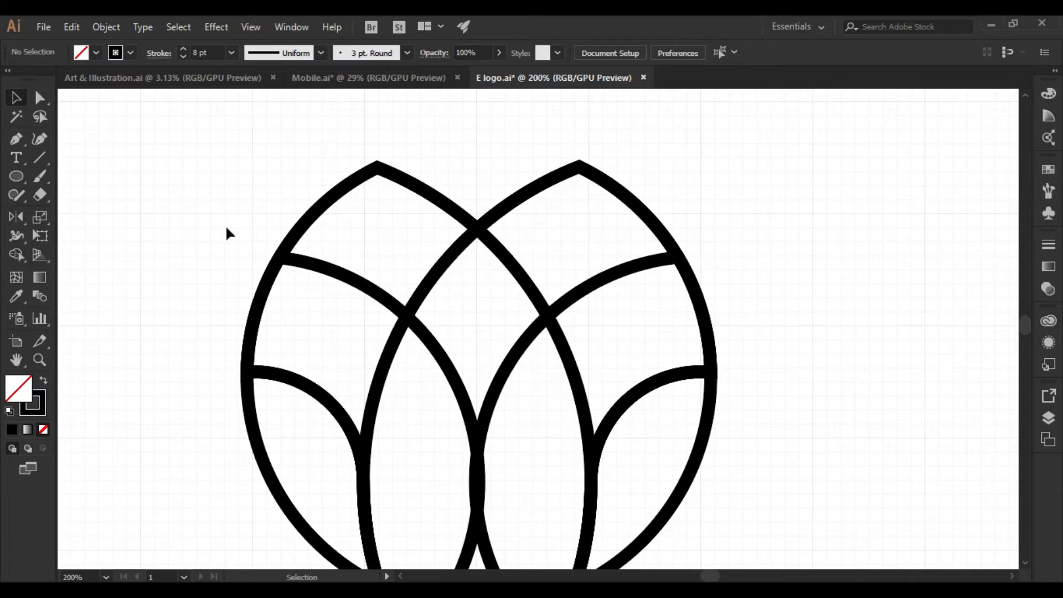
pyautogui.press('p')
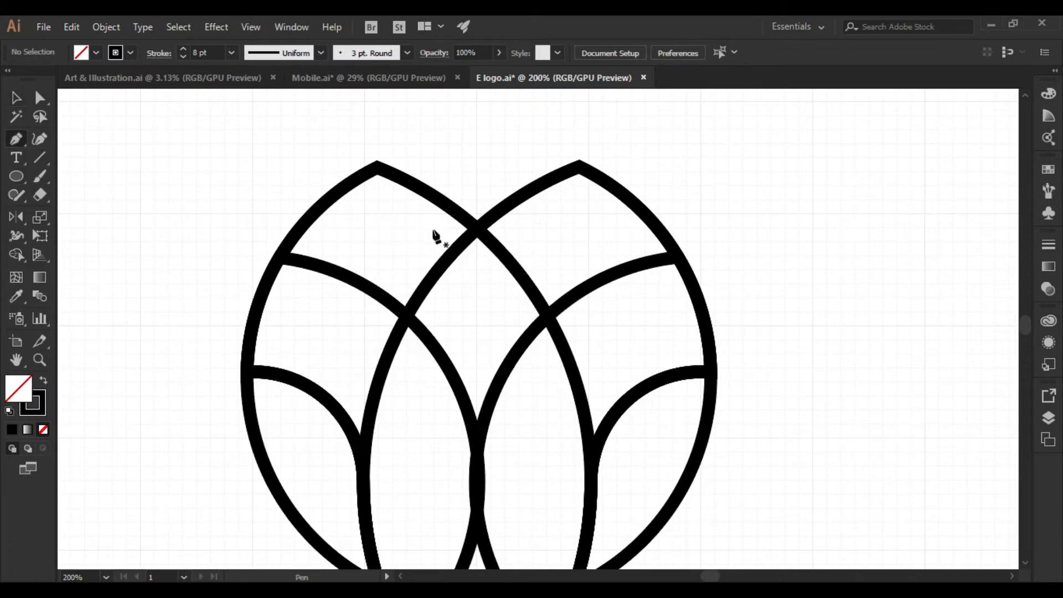
pyautogui.click(435, 225)
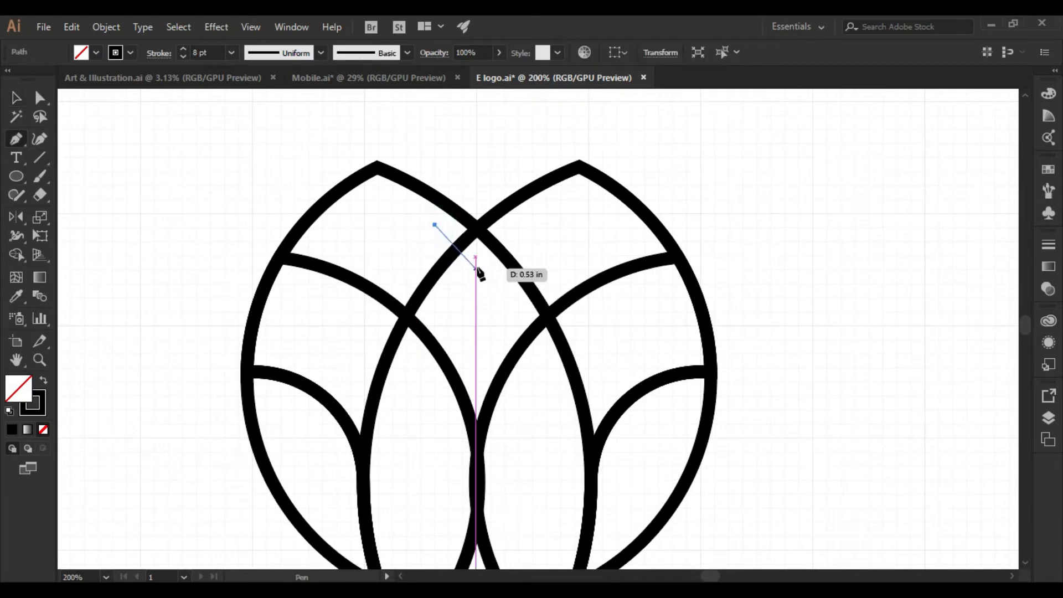
pyautogui.moveTo(475, 266)
pyautogui.mouseDown()
pyautogui.moveTo(498, 308)
pyautogui.moveTo(488, 298)
pyautogui.mouseUp()
pyautogui.click(16, 98)
# - Give the short curve a white stroke and no fill
pyautogui.click(1048, 169)
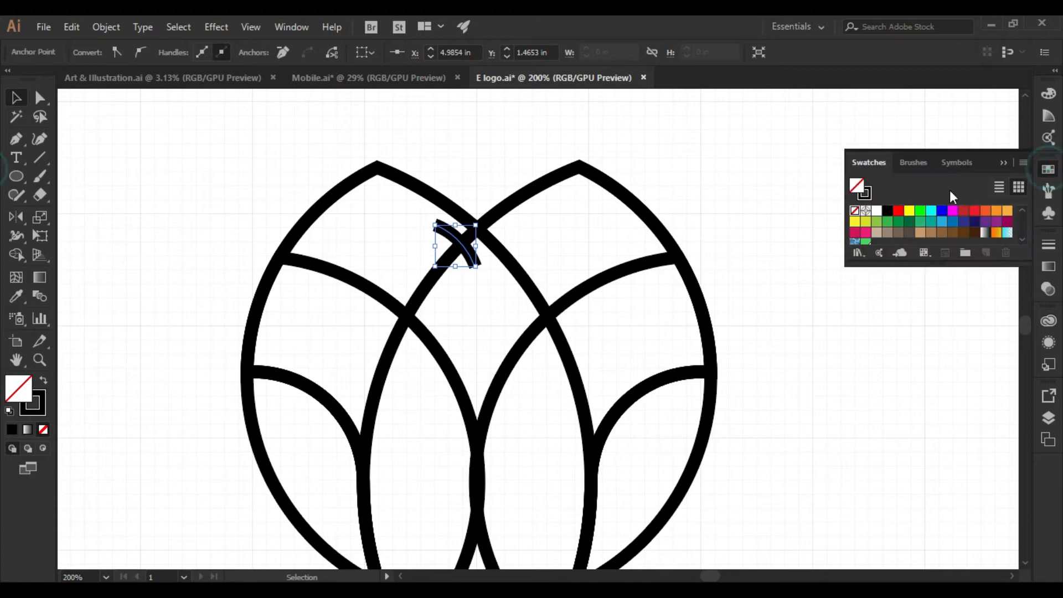
pyautogui.click(876, 210)
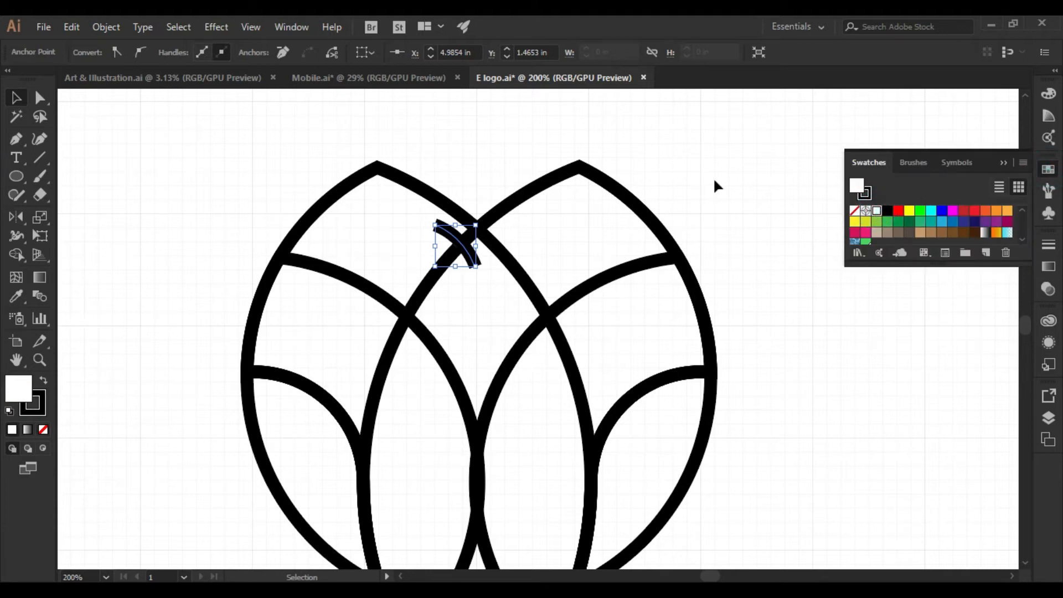
pyautogui.click(44, 379)
pyautogui.click(43, 380)
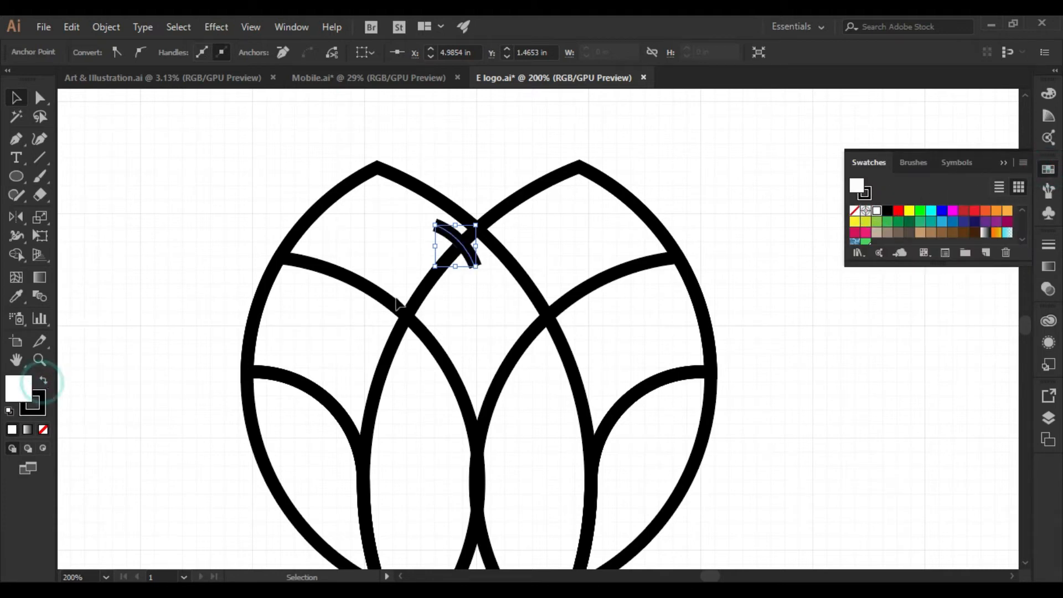
pyautogui.click(43, 382)
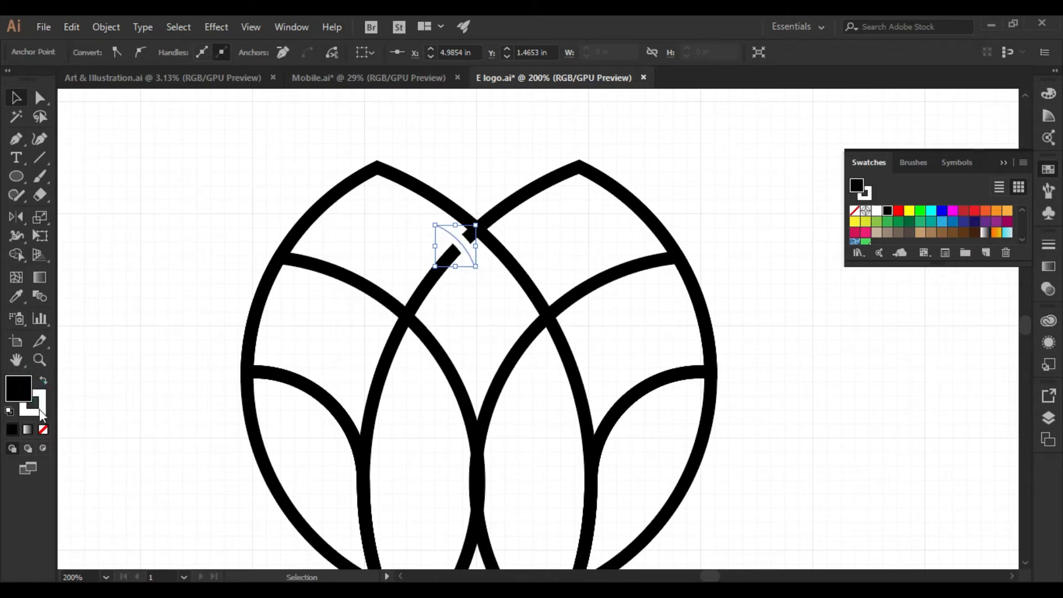
pyautogui.click(44, 429)
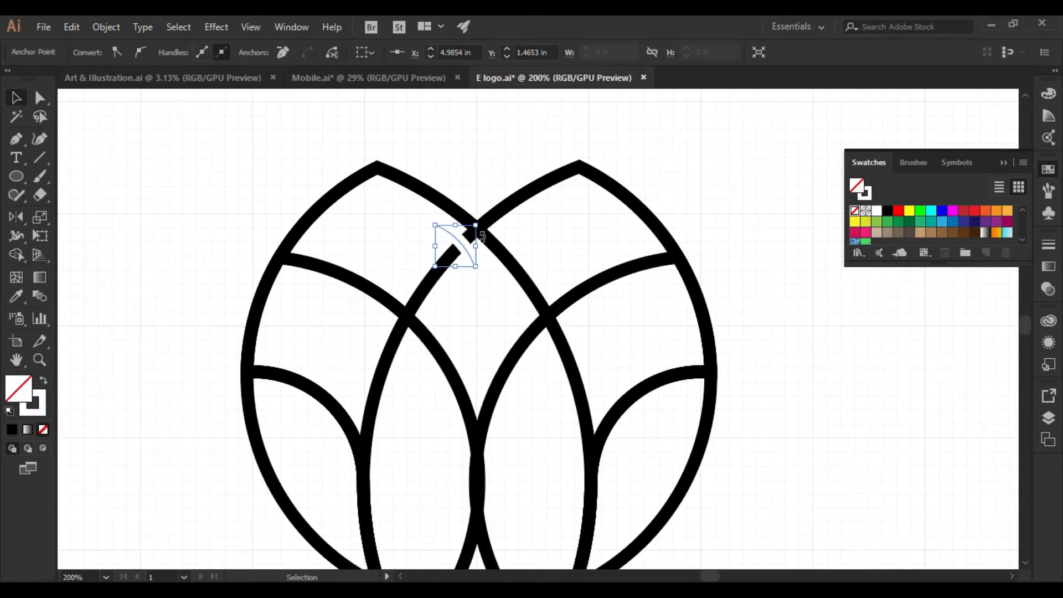
# - Move the white curve closer to the topmost crossing so its cut sits nearer the overlapping petal line
pyautogui.scroll(1, 477, 244)
pyautogui.scroll(-1, 418, 222)
pyautogui.scroll(4, 435, 310)
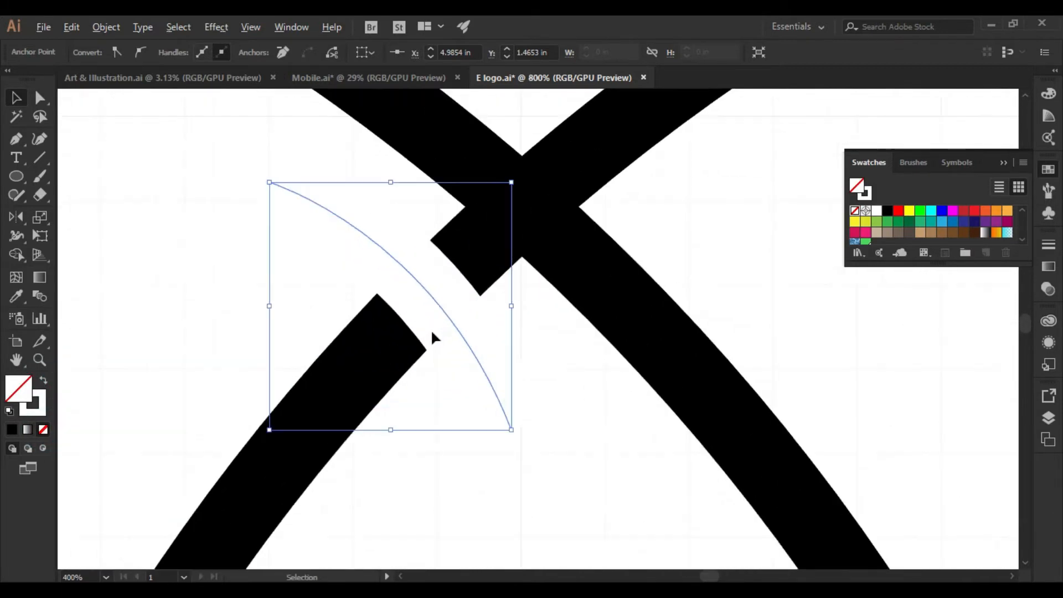
pyautogui.moveTo(437, 304); pyautogui.dragTo(473, 287)
pyautogui.click(471, 283)
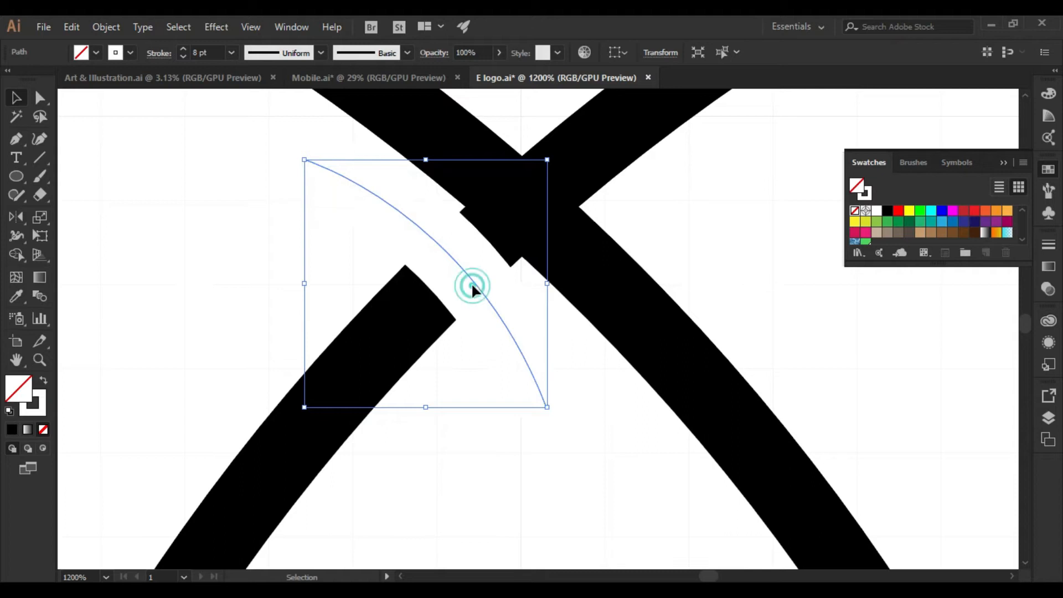
# - Set the white curve's stroke weight to 11 pt and reposition it along the edge of the overlapping petal line
pyautogui.click(446, 251)
pyautogui.click(182, 48)
pyautogui.click(182, 49)
pyautogui.click(182, 49)
pyautogui.click(182, 49)
pyautogui.click(182, 49)
pyautogui.click(182, 49)
pyautogui.click(182, 48)
pyautogui.click(182, 49)
pyautogui.moveTo(469, 281); pyautogui.dragTo(493, 304)
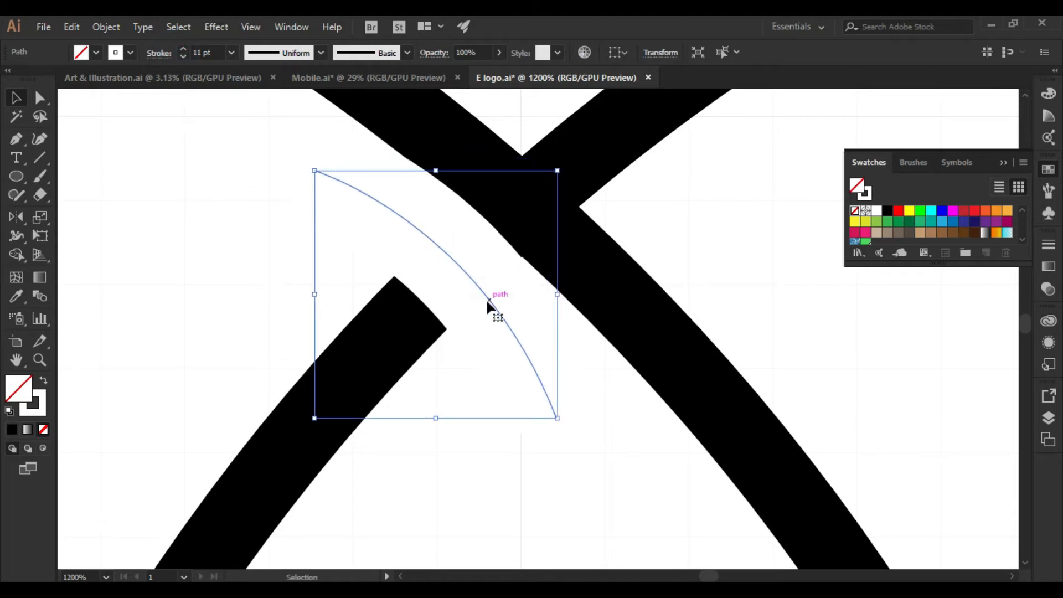
# - Draw a second white curve with the Pen tool across the line just below the left inner crossing
pyautogui.hotkey('ctrl', '-')
pyautogui.hotkey('ctrl', '-')
pyautogui.hotkey('ctrl', '-')
pyautogui.scroll(-5, 629, 324)
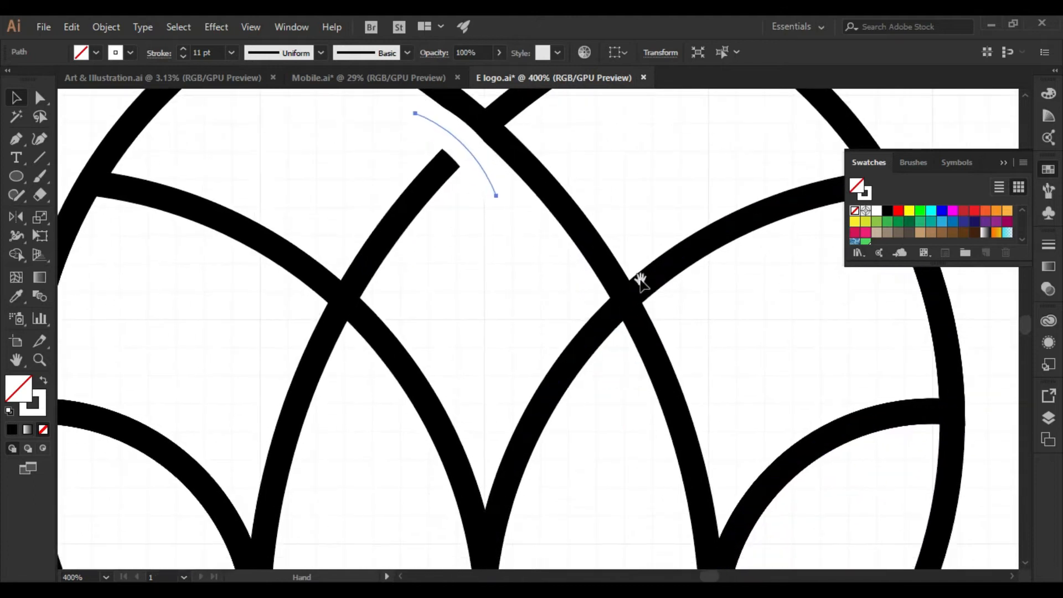
pyautogui.click(26, 139)
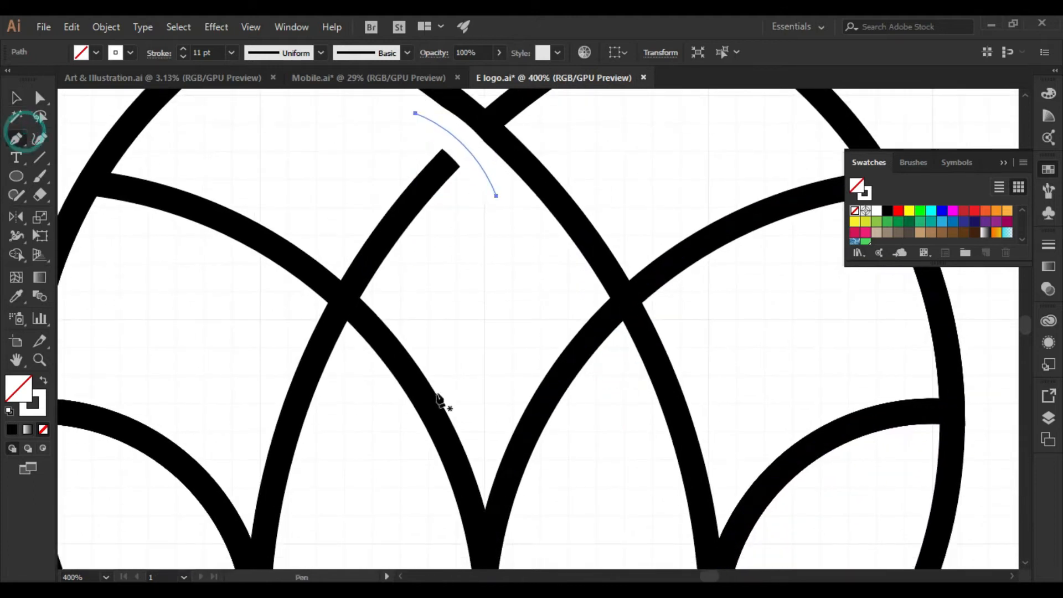
pyautogui.click(347, 358)
pyautogui.moveTo(398, 289); pyautogui.dragTo(439, 277)
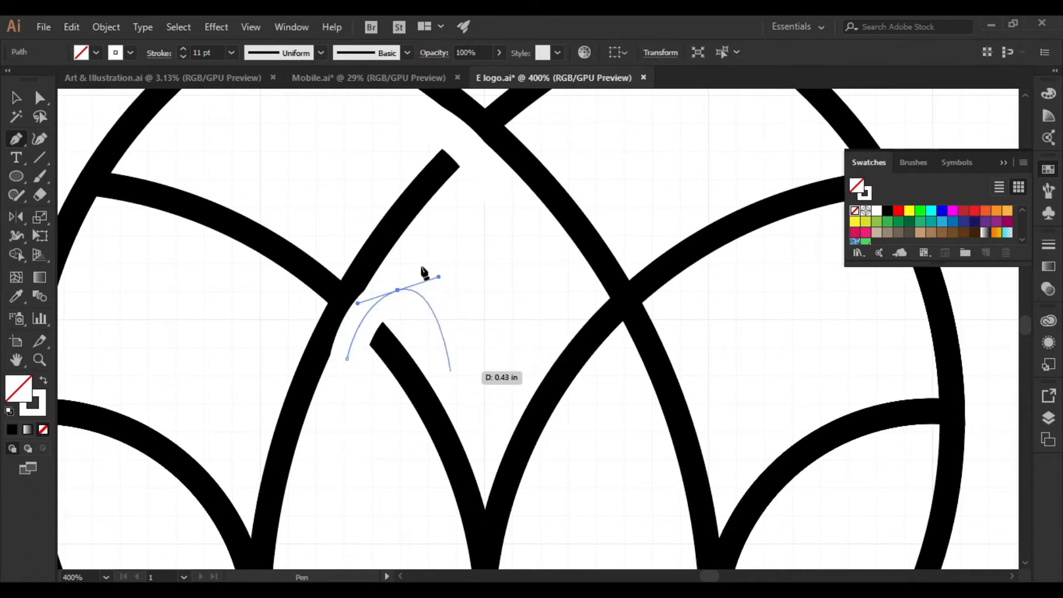
pyautogui.press('Escape')
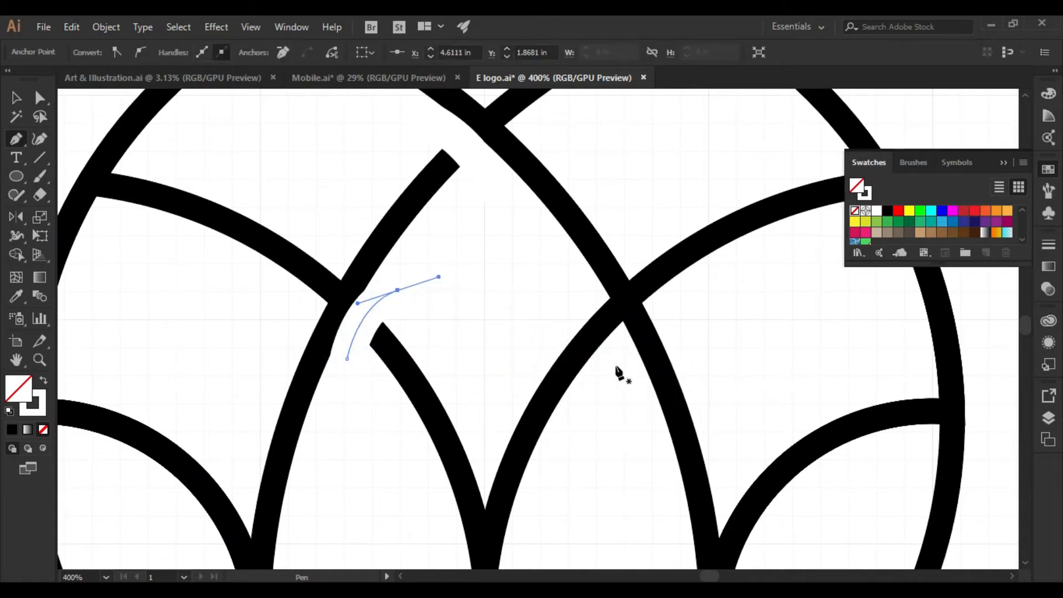
# - Draw a third white curve with the Pen tool across the line just below the right inner crossing
pyautogui.click(612, 354)
pyautogui.moveTo(694, 301); pyautogui.dragTo(736, 300)
pyautogui.click(16, 98)
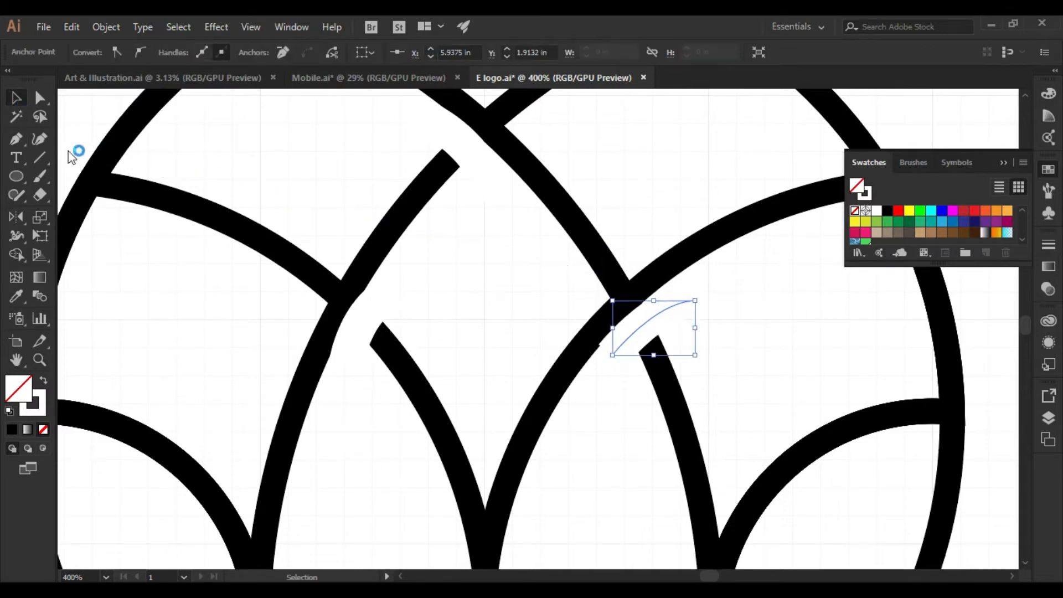
# - Move, slightly rotate and nudge up the white curve at the right crossing to follow the adjacent petal line
pyautogui.scroll(2, 672, 357)
pyautogui.moveTo(588, 324); pyautogui.dragTo(589, 343)
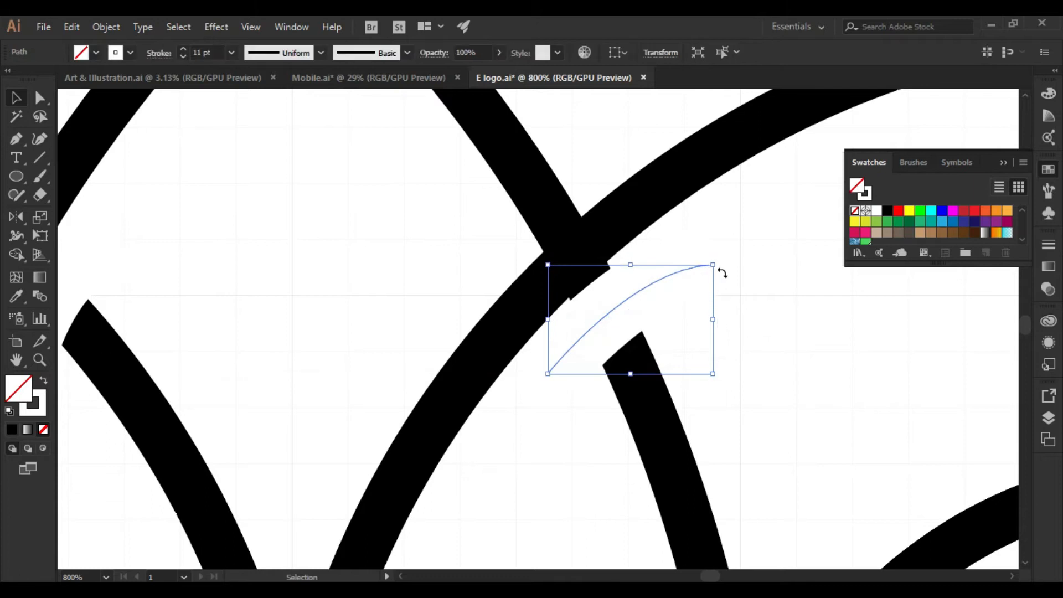
pyautogui.moveTo(719, 264); pyautogui.dragTo(722, 265)
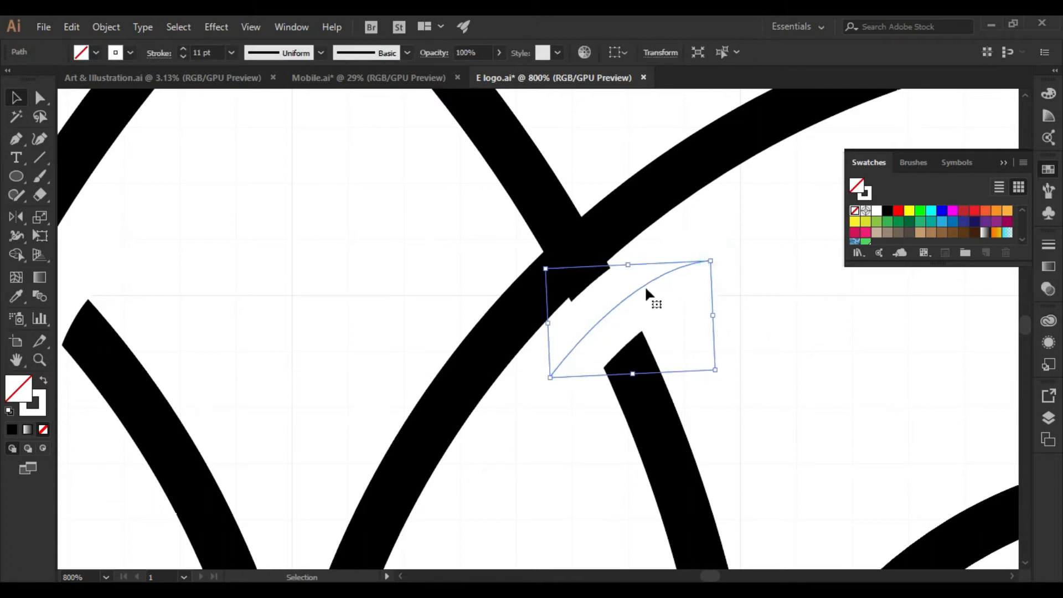
pyautogui.press('Up')
pyautogui.press('Up')
pyautogui.click(788, 347)
pyautogui.scroll(-3, 793, 353)
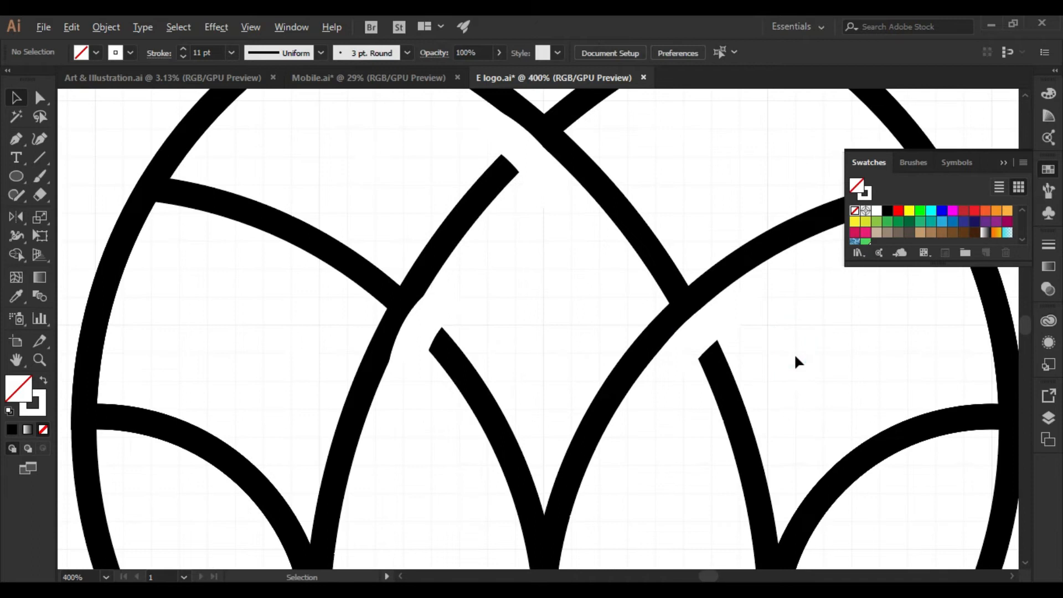
# - Reshape the white curve at the left crossing by adjusting its upper anchor point and handle to follow the petal line
pyautogui.scroll(3, 405, 360)
pyautogui.click(421, 357)
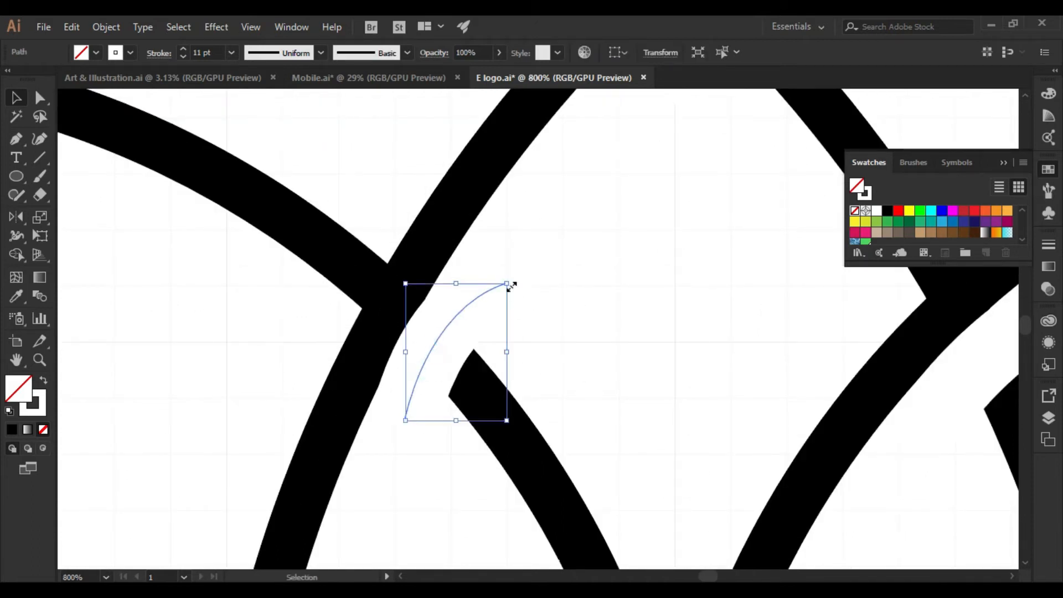
pyautogui.press('a')
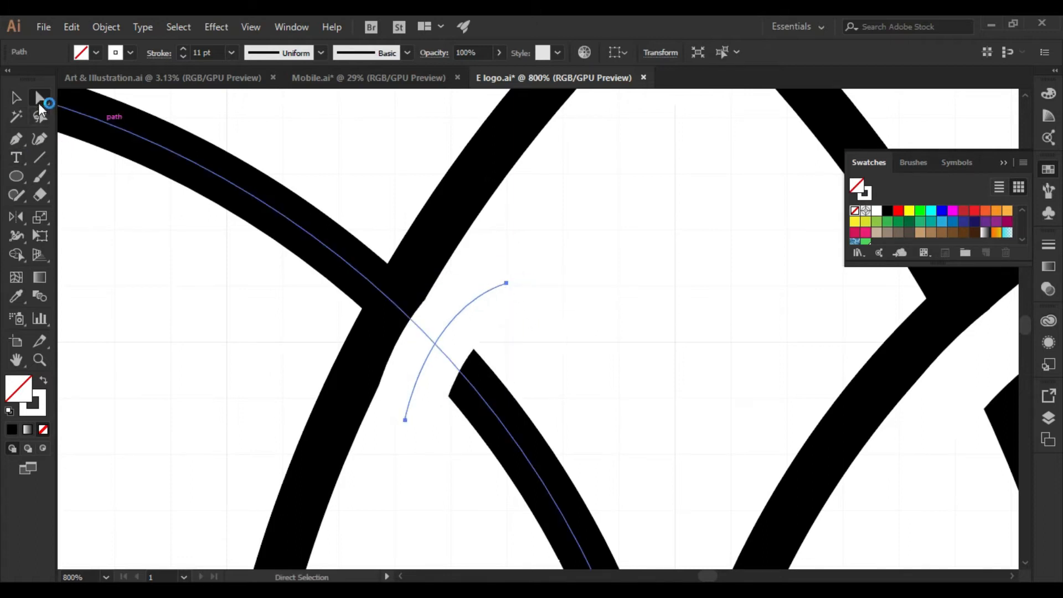
pyautogui.click(507, 284)
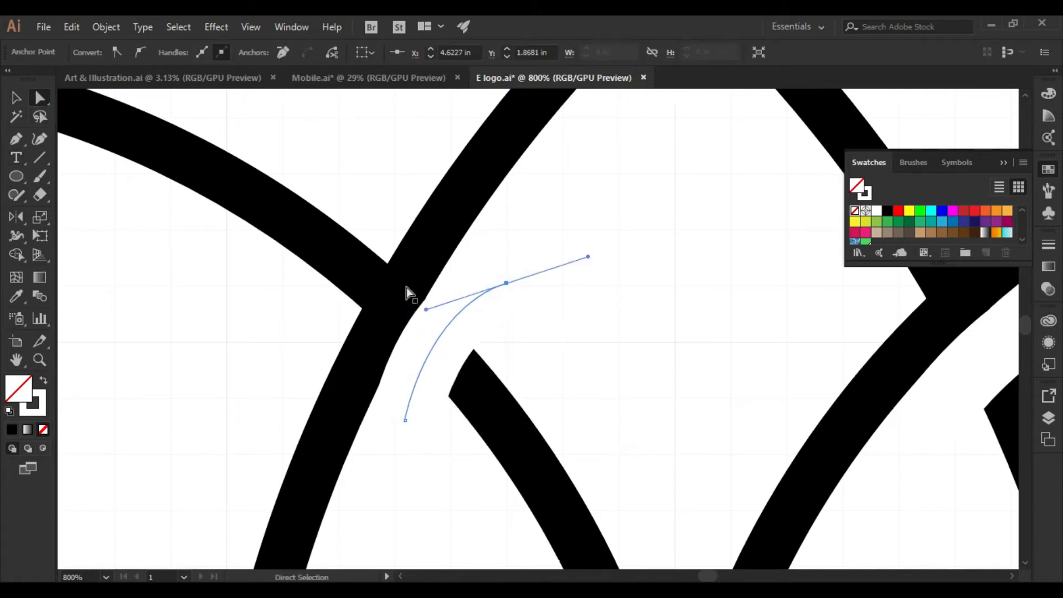
pyautogui.moveTo(425, 308); pyautogui.dragTo(425, 327)
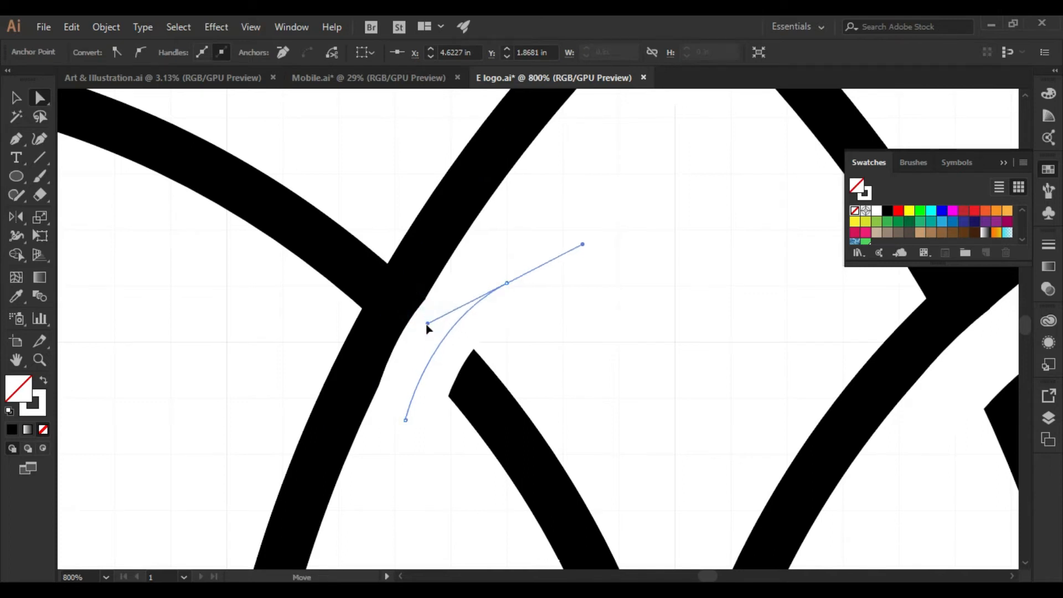
pyautogui.click(647, 367)
pyautogui.click(506, 283)
pyautogui.moveTo(506, 283); pyautogui.dragTo(506, 272)
pyautogui.click(609, 335)
pyautogui.scroll(-4, 609, 336)
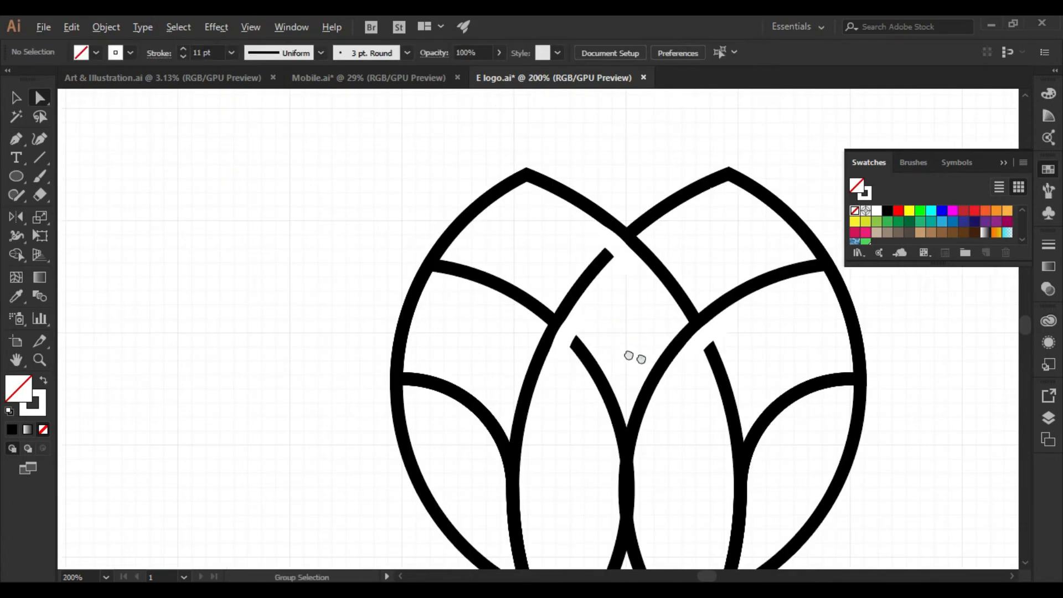
# - Set the stroke weight of all the petal artwork, excluding the three white curves, to 19 pt
pyautogui.press('v')
pyautogui.moveTo(790, 366); pyautogui.dragTo(785, 386)
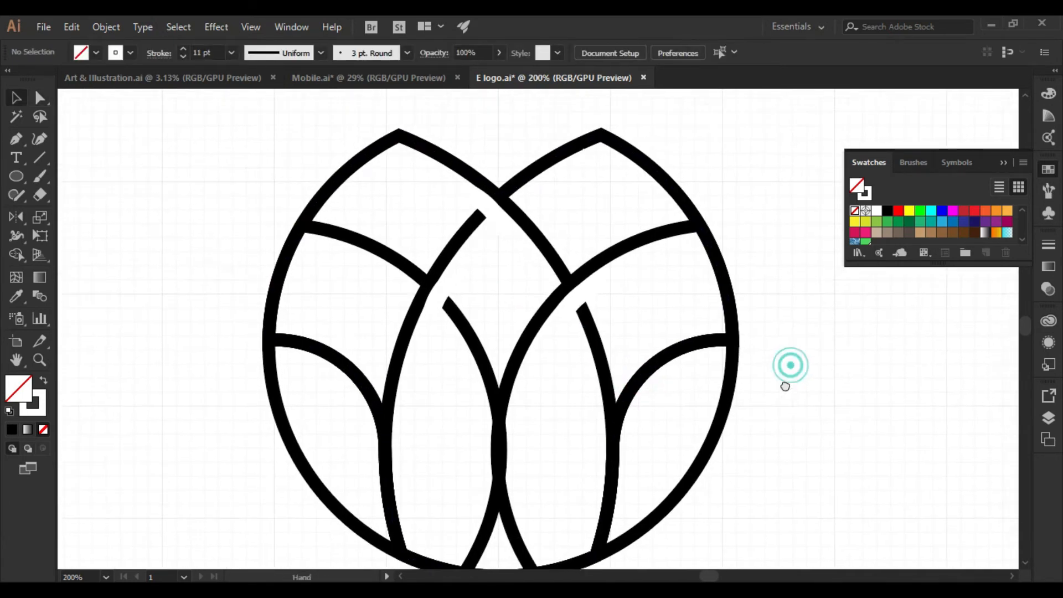
pyautogui.scroll(-1, 719, 423)
pyautogui.moveTo(311, 203); pyautogui.dragTo(277, 200)
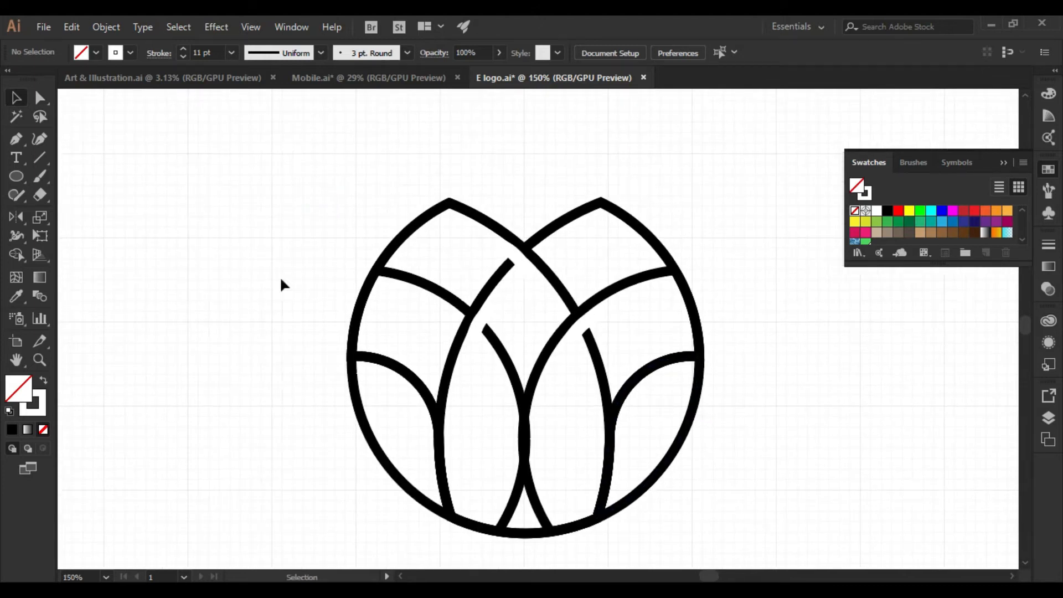
pyautogui.moveTo(222, 142); pyautogui.dragTo(792, 506)
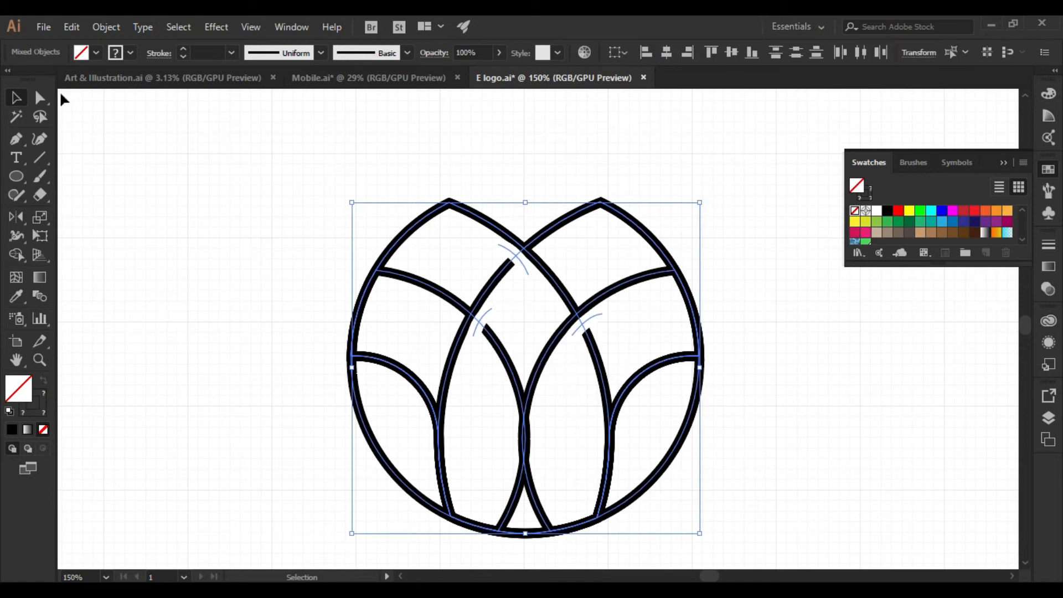
pyautogui.keyDown('shift'); pyautogui.click(487, 310); pyautogui.keyUp('shift')
pyautogui.keyDown('shift'); pyautogui.click(520, 260); pyautogui.keyUp('shift')
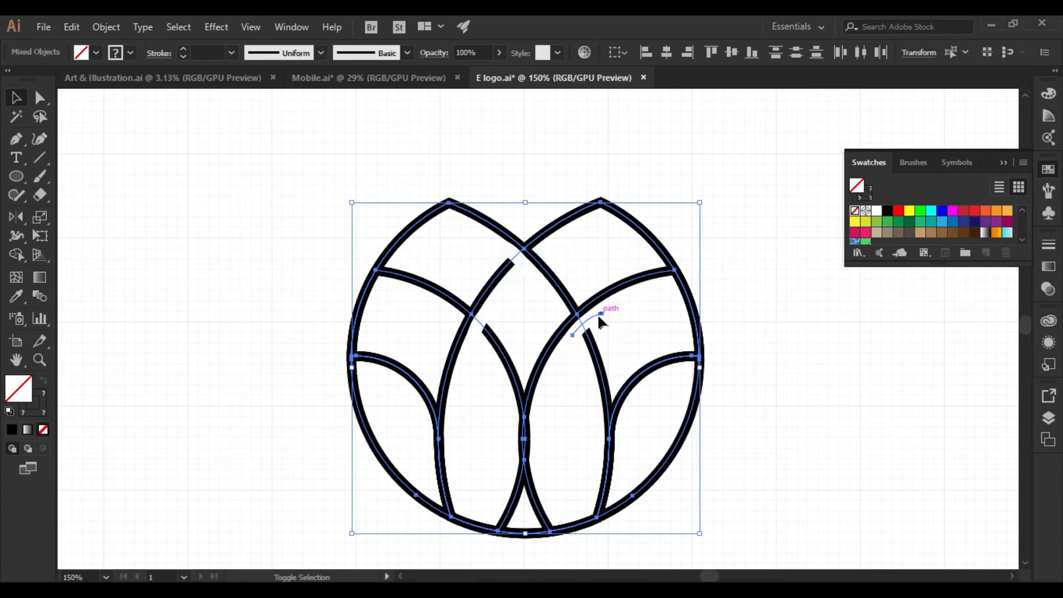
pyautogui.keyDown('shift'); pyautogui.click(588, 320); pyautogui.keyUp('shift')
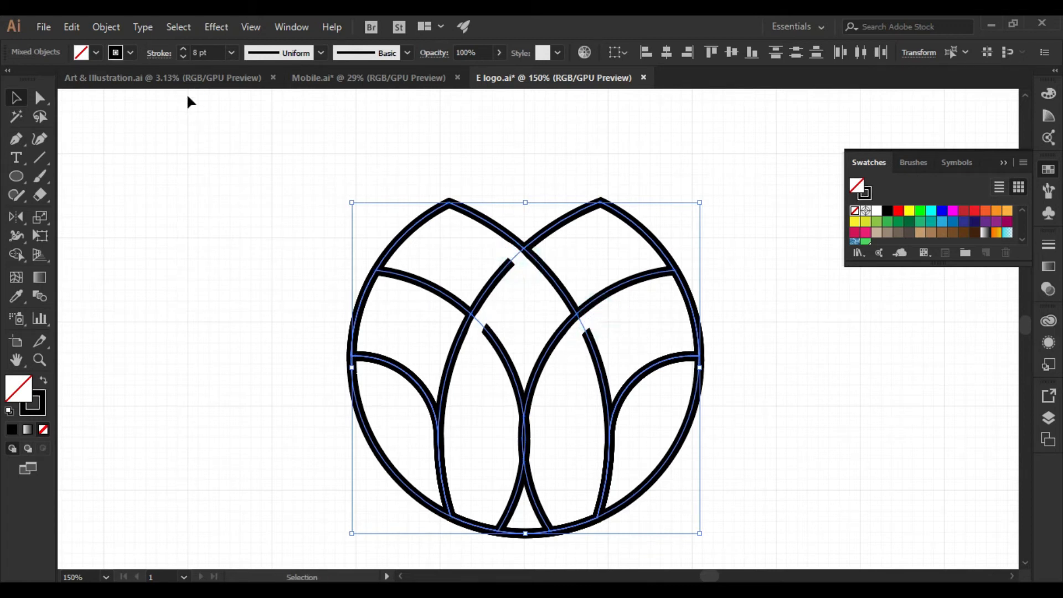
pyautogui.click(183, 49)
pyautogui.click(183, 49)
pyautogui.click(184, 49)
pyautogui.click(183, 49)
pyautogui.click(183, 49)
pyautogui.click(183, 49)
pyautogui.click(183, 49)
pyautogui.click(183, 50)
pyautogui.click(184, 50)
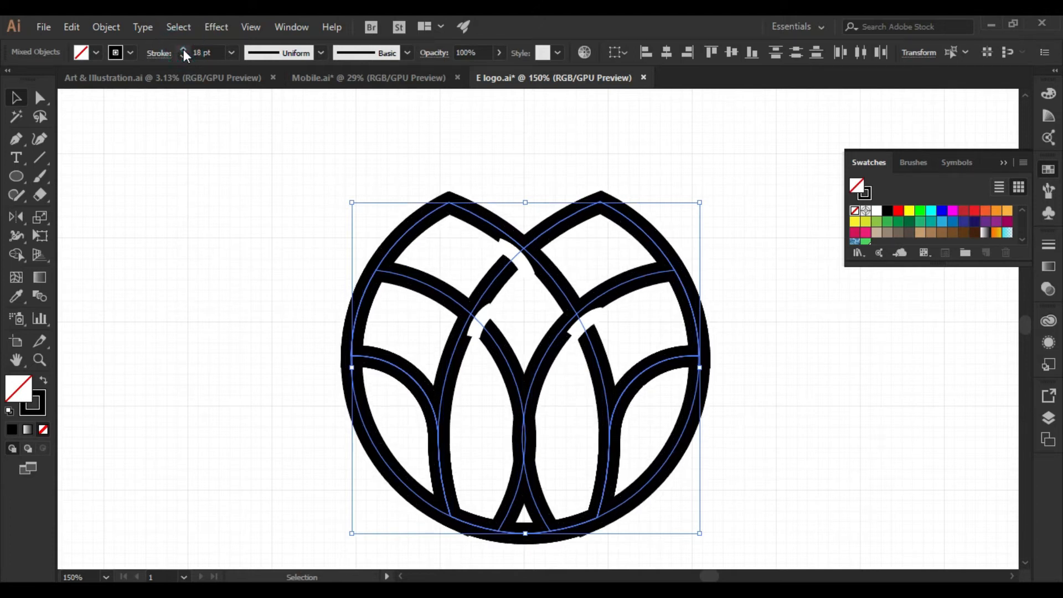
pyautogui.click(183, 49)
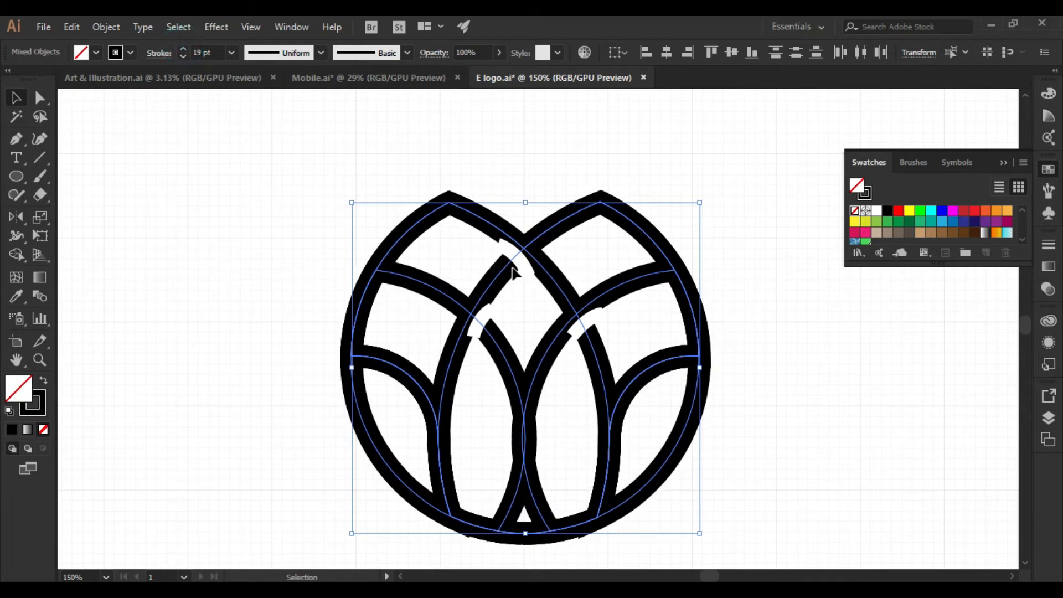
# - Shift the white curve at the left crossing down and right, and adjust both end anchors to follow the thicker petal line
pyautogui.scroll(3, 509, 321)
pyautogui.click(506, 315)
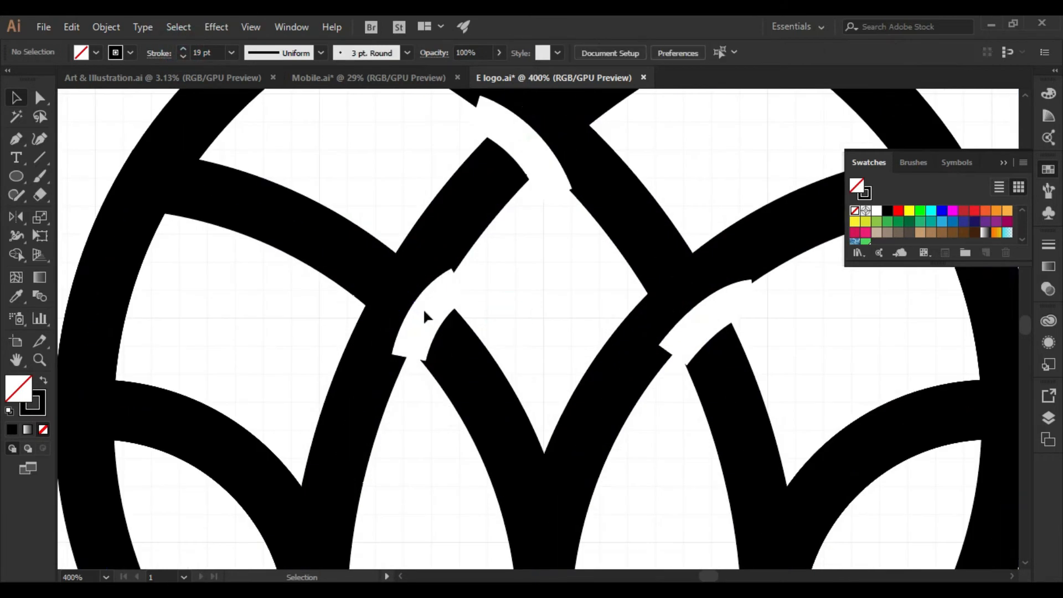
pyautogui.moveTo(427, 320); pyautogui.dragTo(437, 342)
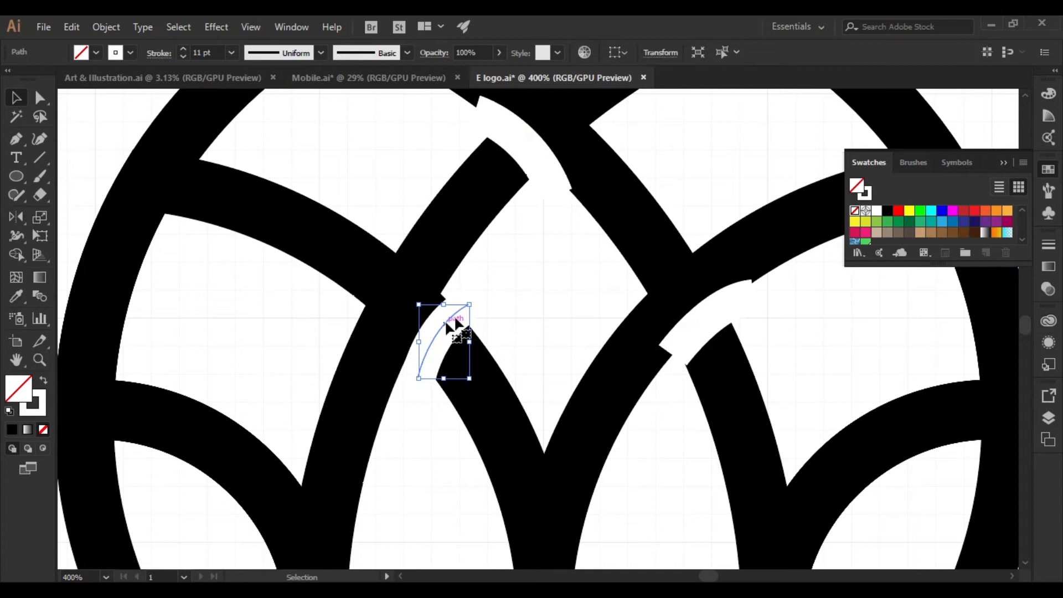
pyautogui.press('a')
pyautogui.moveTo(469, 305); pyautogui.dragTo(474, 297)
pyautogui.moveTo(424, 370); pyautogui.dragTo(418, 381)
pyautogui.moveTo(474, 297); pyautogui.dragTo(475, 292)
# - Reposition the white curve at the upper crossing so it follows the edge of the thicker petal line
pyautogui.moveTo(554, 210); pyautogui.dragTo(522, 327)
pyautogui.moveTo(443, 234); pyautogui.dragTo(428, 233)
pyautogui.click(534, 388)
# - Reshape the white curve at the right crossing by moving both end anchors to follow the thicker petal line's edge
pyautogui.moveTo(534, 388); pyautogui.dragTo(374, 313)
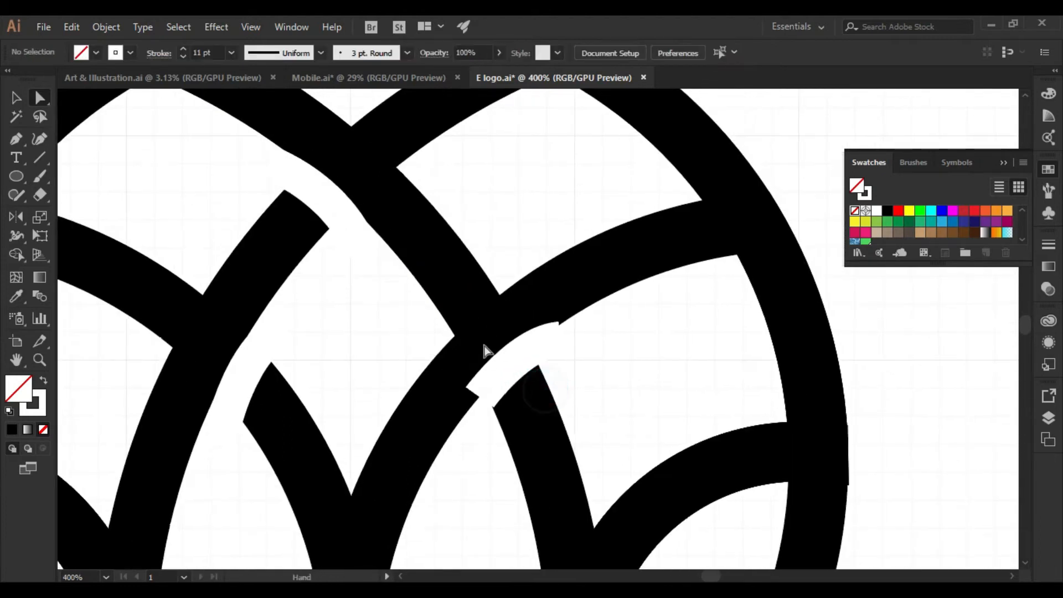
pyautogui.moveTo(485, 407); pyautogui.dragTo(487, 426)
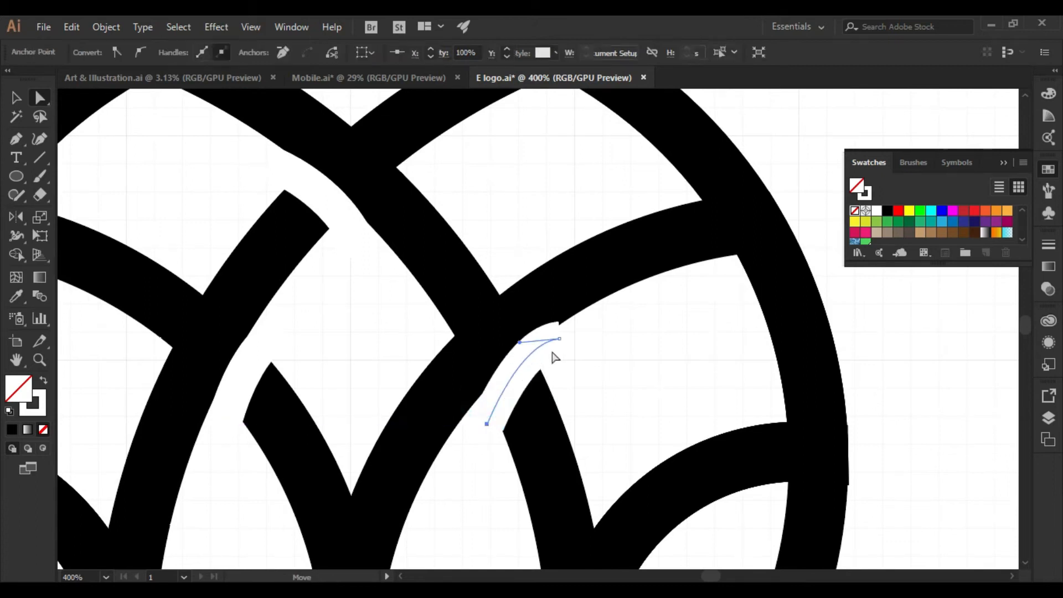
pyautogui.moveTo(559, 338); pyautogui.dragTo(600, 356)
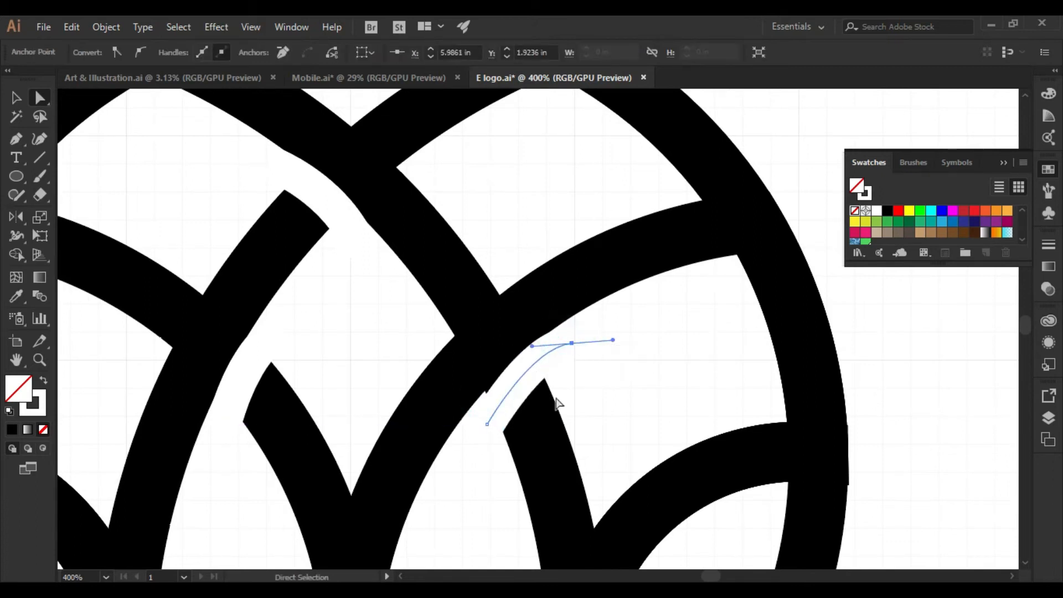
pyautogui.moveTo(486, 425); pyautogui.dragTo(487, 427)
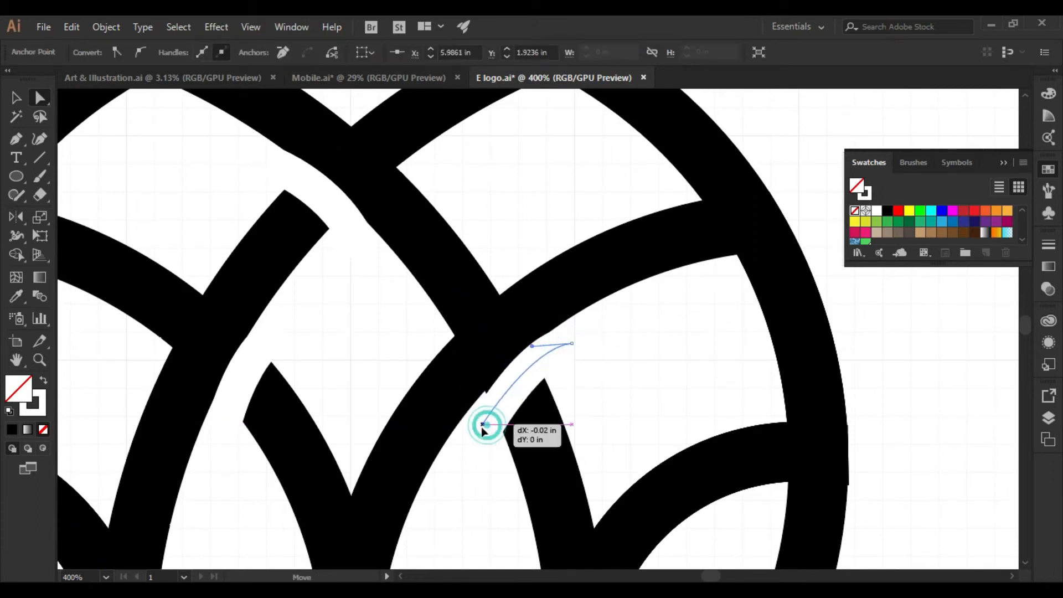
pyautogui.click(625, 399)
# - Expand all the petal artwork and the white curves into filled shapes
pyautogui.hotkey('ctrl', '-')
pyautogui.hotkey('ctrl', '-')
pyautogui.hotkey('ctrl', '-')
pyautogui.scroll(-3, 705, 396)
pyautogui.press('v')
pyautogui.moveTo(760, 336); pyautogui.dragTo(806, 384)
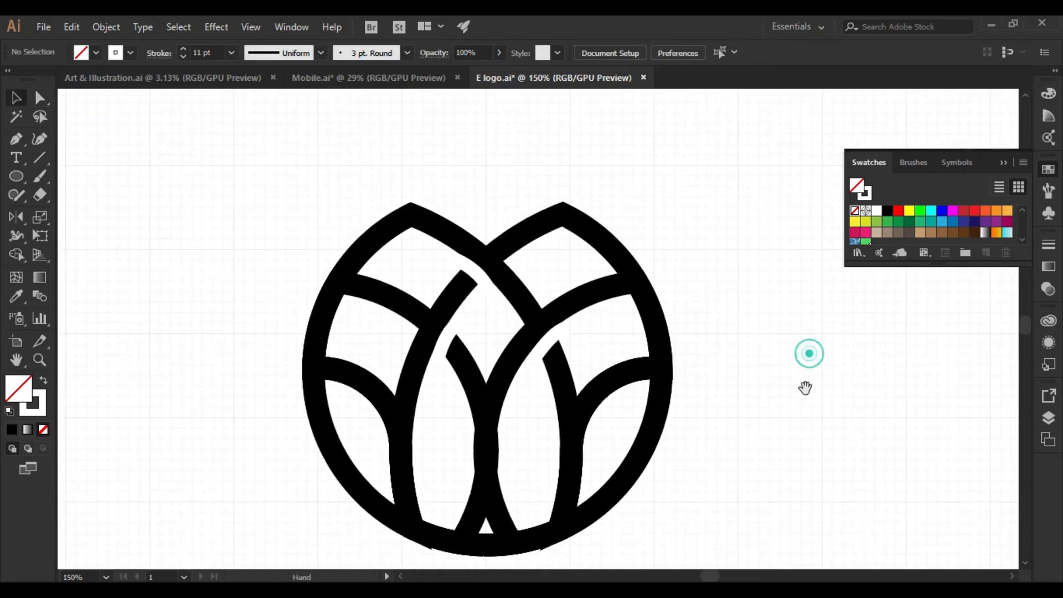
pyautogui.moveTo(689, 424); pyautogui.dragTo(792, 493)
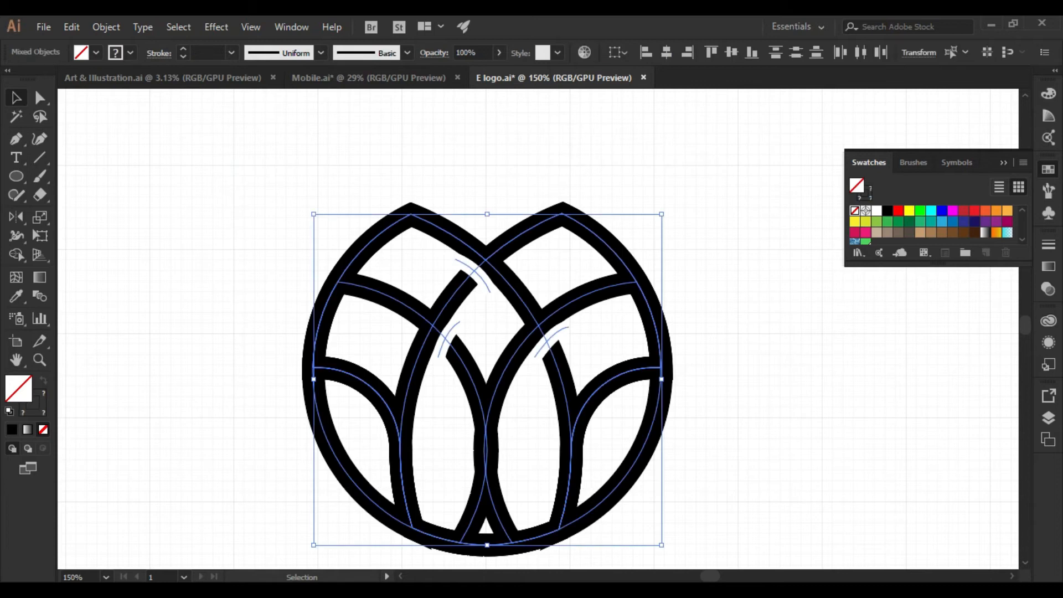
pyautogui.click(105, 26)
pyautogui.click(200, 173)
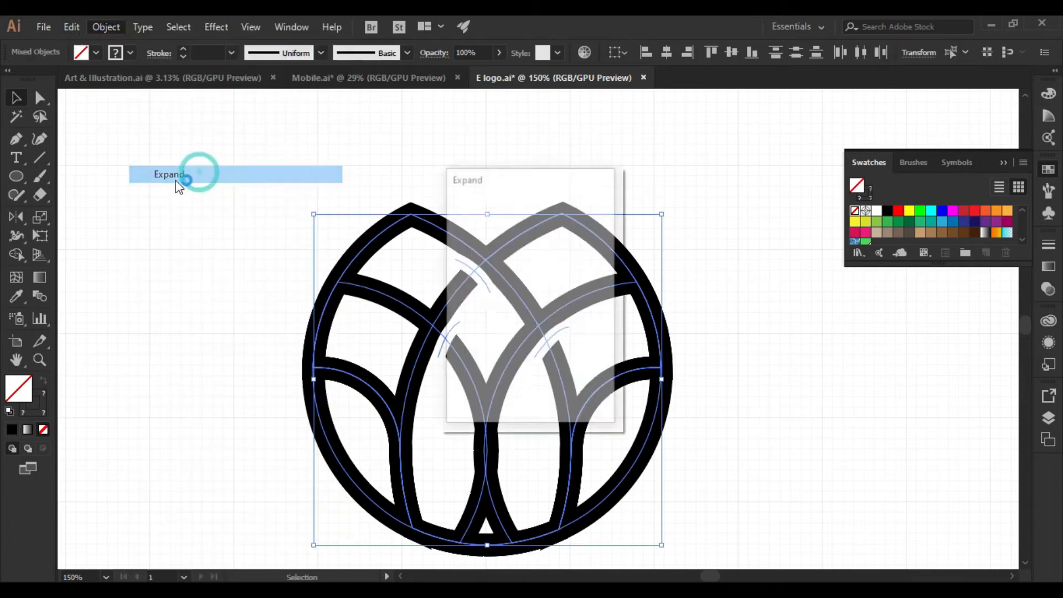
pyautogui.click(490, 393)
pyautogui.moveTo(769, 384); pyautogui.dragTo(732, 340)
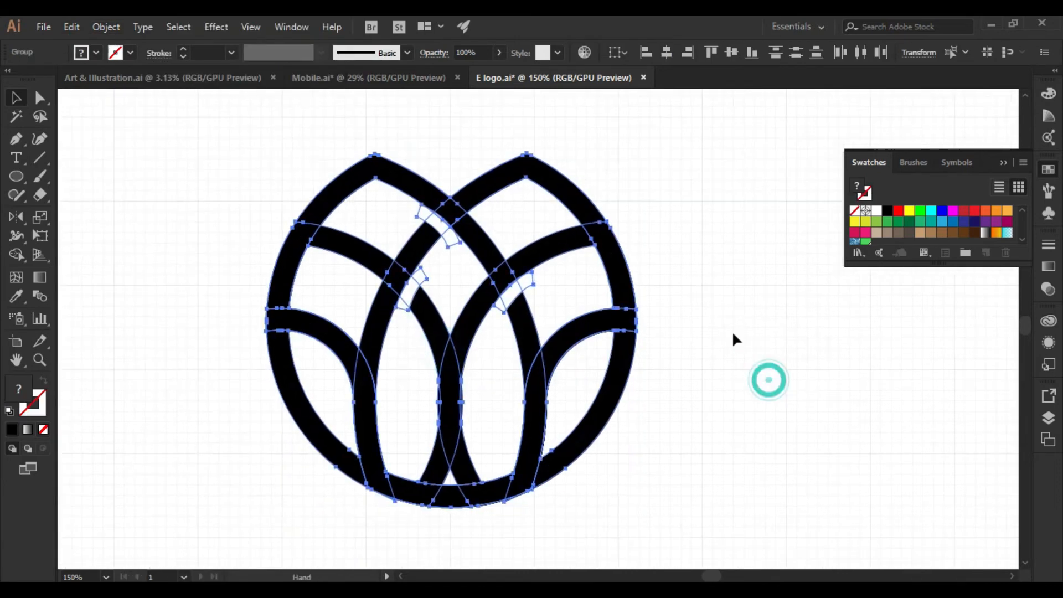
# - Remove the white curve shapes at the three crossings with Shape Builder, leaving real gaps in the petal lines
pyautogui.click(17, 255)
pyautogui.moveTo(449, 238); pyautogui.dragTo(429, 218)
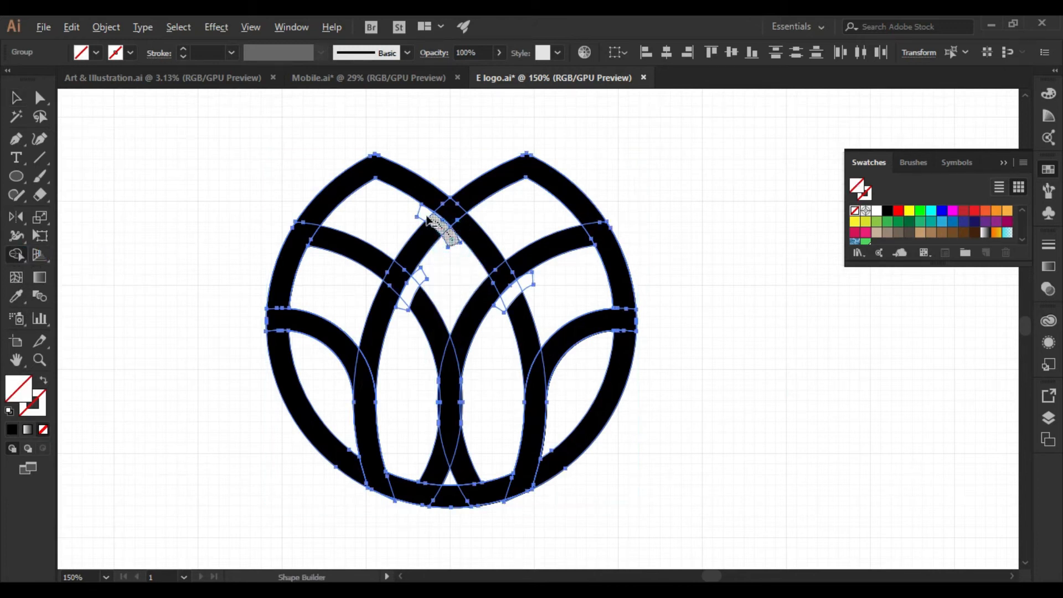
pyautogui.moveTo(432, 288); pyautogui.dragTo(402, 300)
pyautogui.moveTo(483, 309)
pyautogui.mouseDown()
pyautogui.moveTo(552, 278)
pyautogui.moveTo(501, 307)
pyautogui.mouseUp()
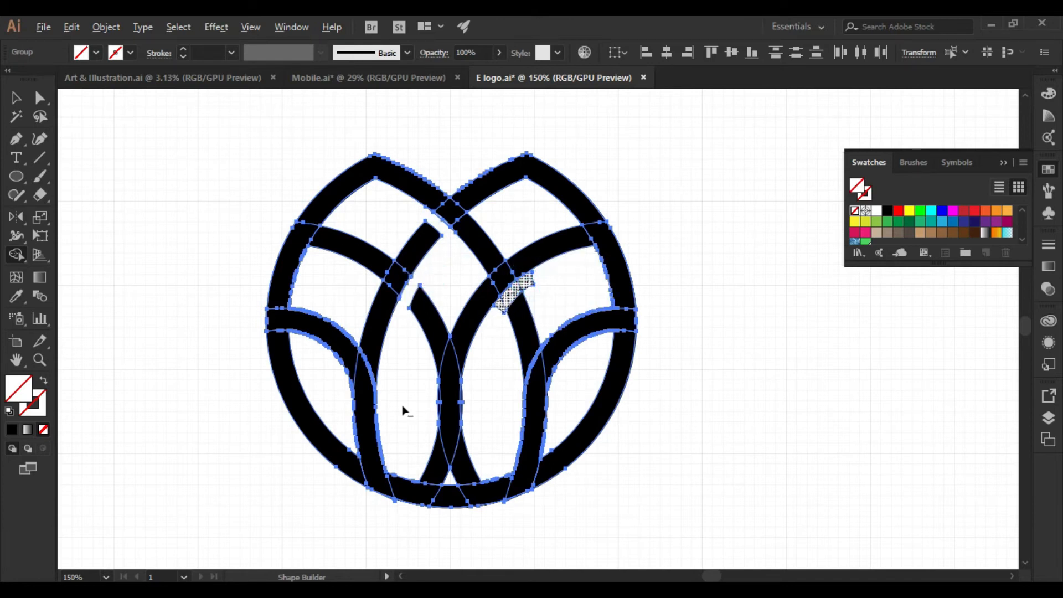
pyautogui.moveTo(403, 410); pyautogui.dragTo(404, 413)
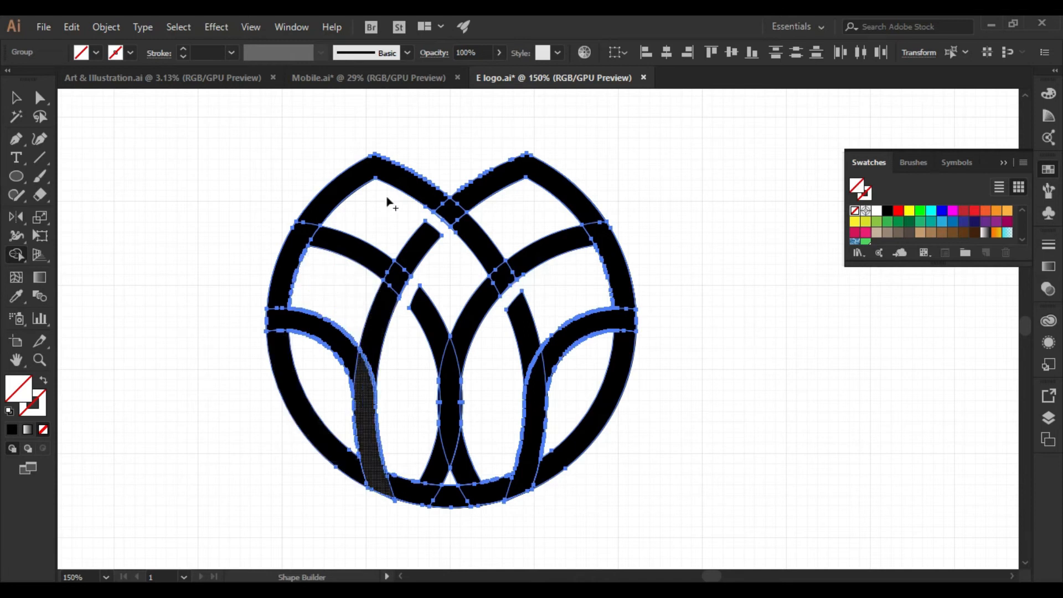
pyautogui.moveTo(555, 301); pyautogui.dragTo(583, 321)
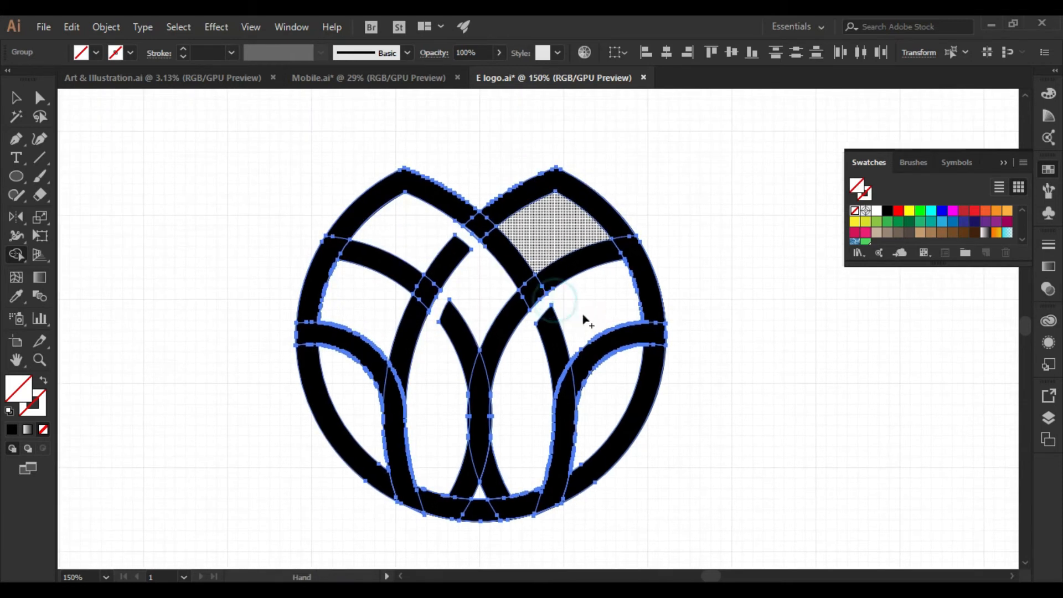
# - Try to unite all the expanded petal shapes with Pathfinder
pyautogui.click(17, 99)
pyautogui.click(247, 172)
pyautogui.hotkey('ctrl', 'a')
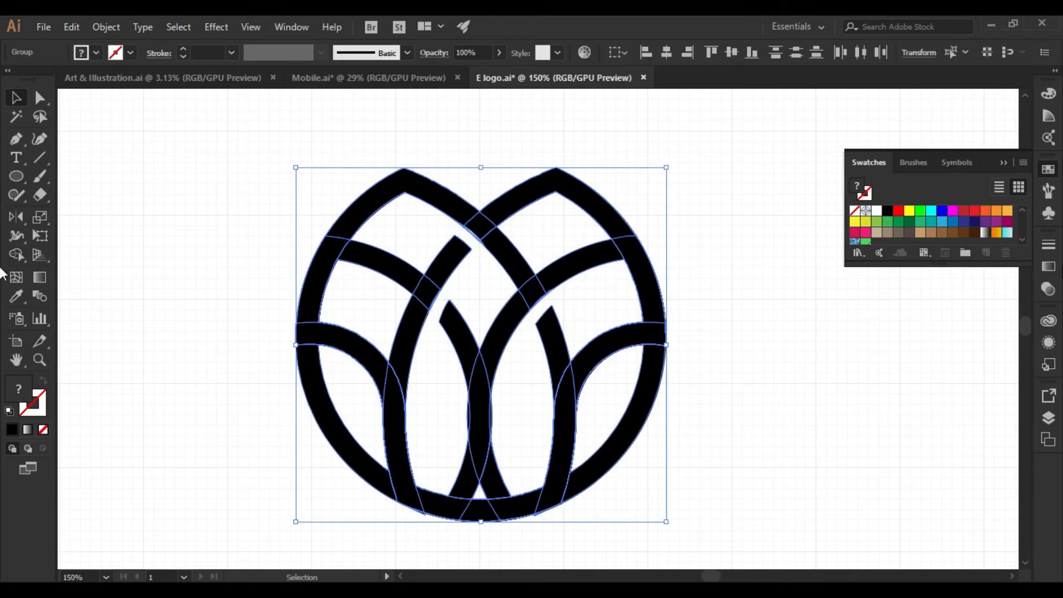
pyautogui.click(286, 27)
pyautogui.click(412, 575)
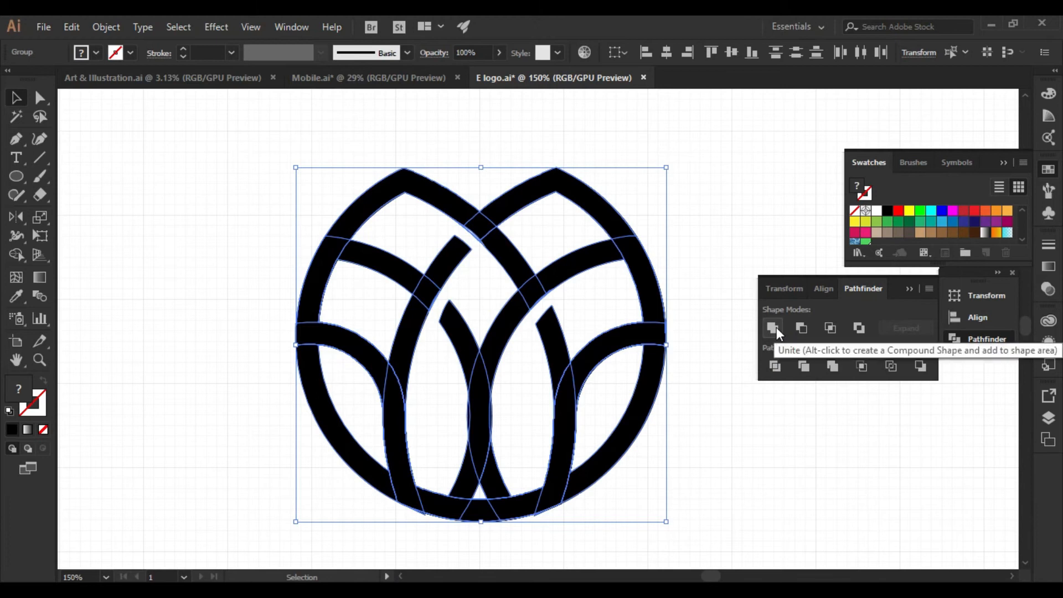
pyautogui.click(775, 327)
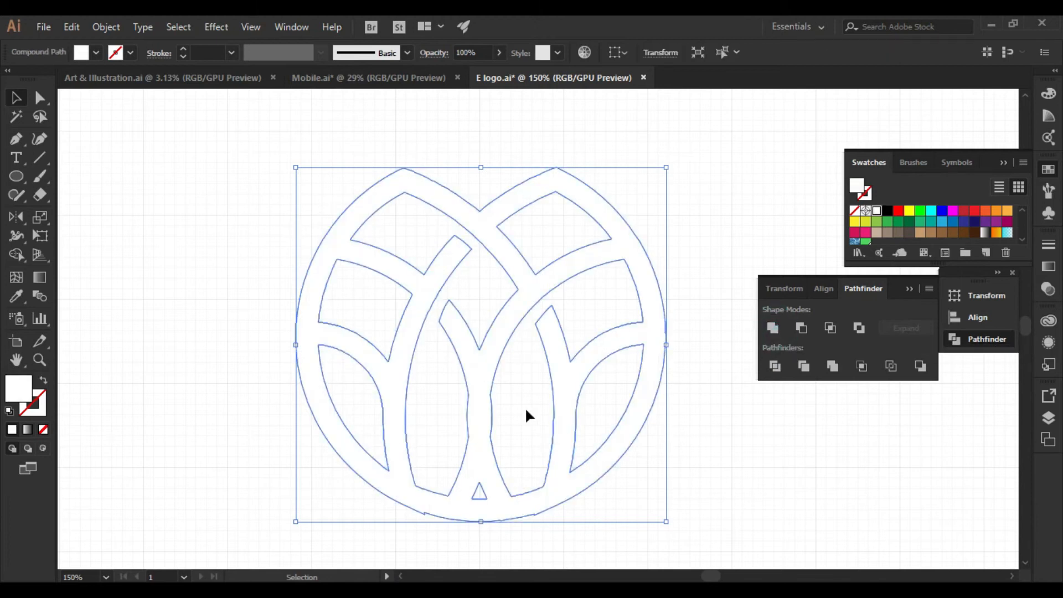
pyautogui.hotkey('ctrl', 'z')
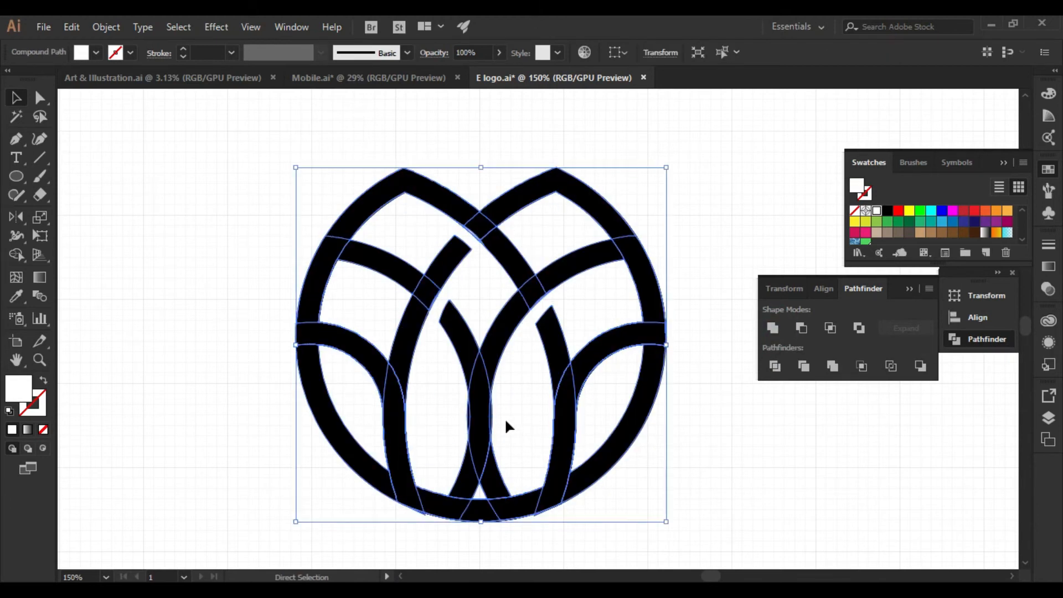
# - Remove the two thin bulging slivers on either side of the central stem with Shape Builder
pyautogui.scroll(4, 490, 424)
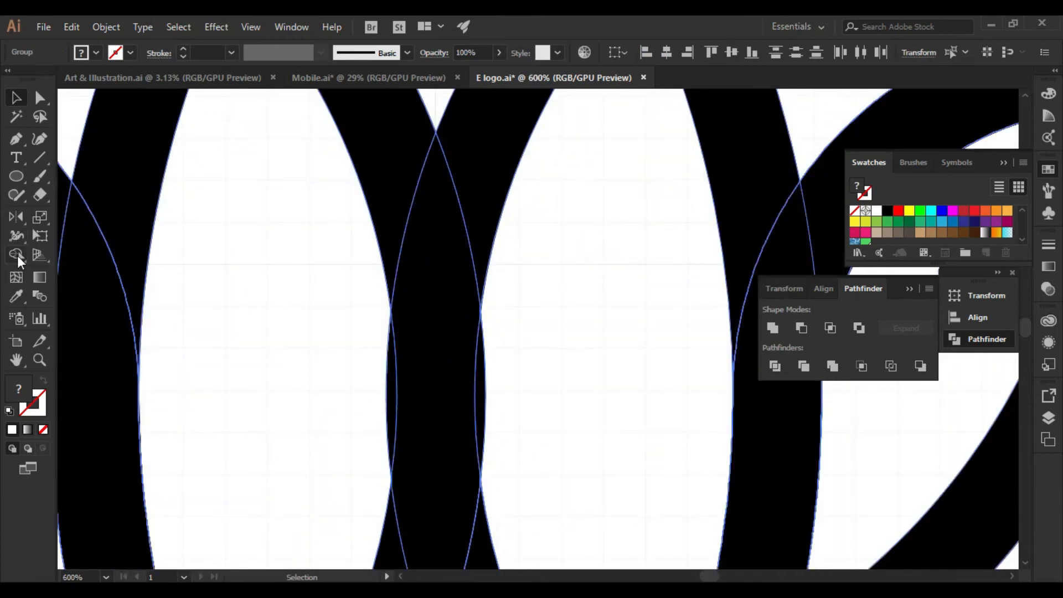
pyautogui.click(18, 254)
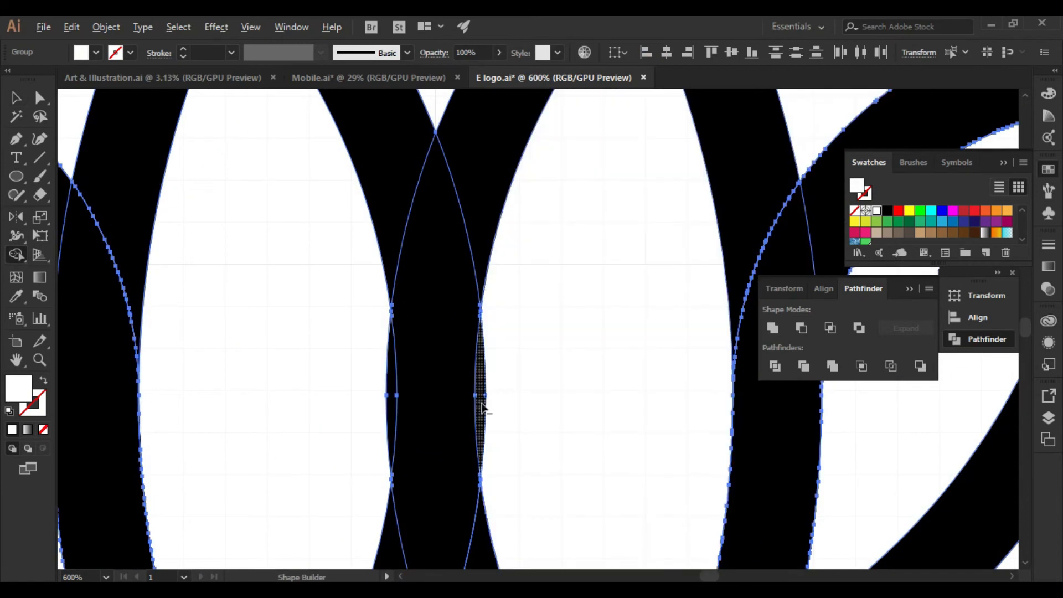
pyautogui.moveTo(507, 411); pyautogui.dragTo(480, 413)
pyautogui.moveTo(392, 414); pyautogui.dragTo(296, 413)
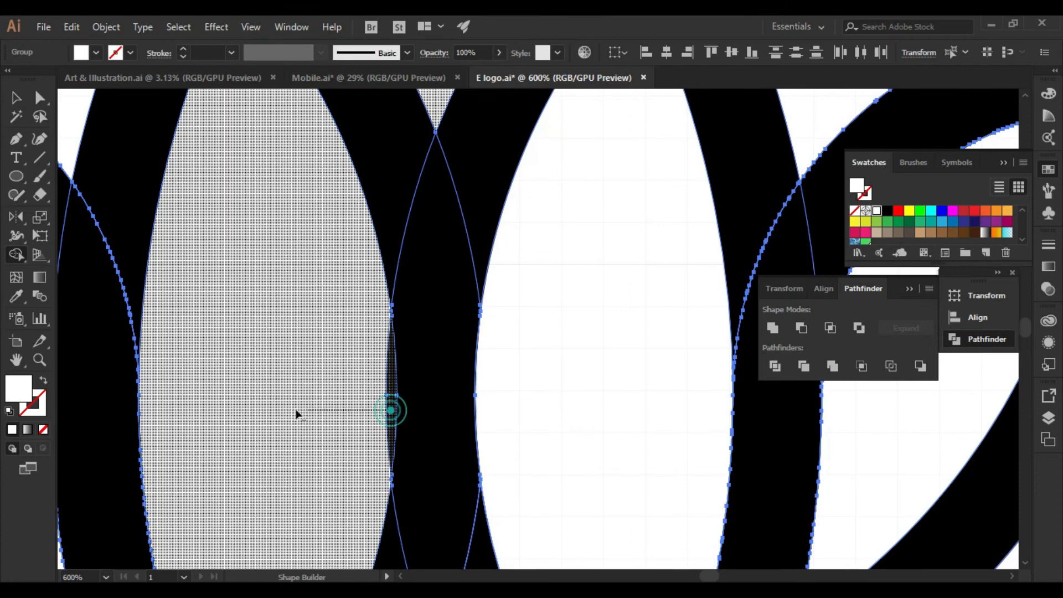
# - Unite all the petal shapes into one with Pathfinder and fill the result with the light green swatch
pyautogui.hotkey('ctrl', '-')
pyautogui.hotkey('ctrl', '-')
pyautogui.hotkey('ctrl', '-')
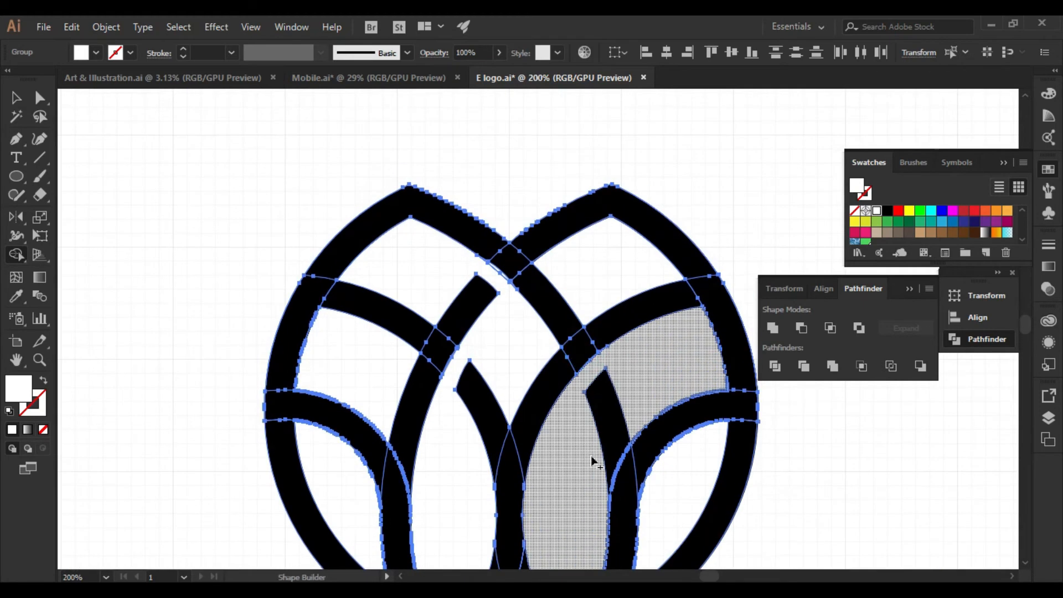
pyautogui.press('v')
pyautogui.hotkey('ctrl', 'a')
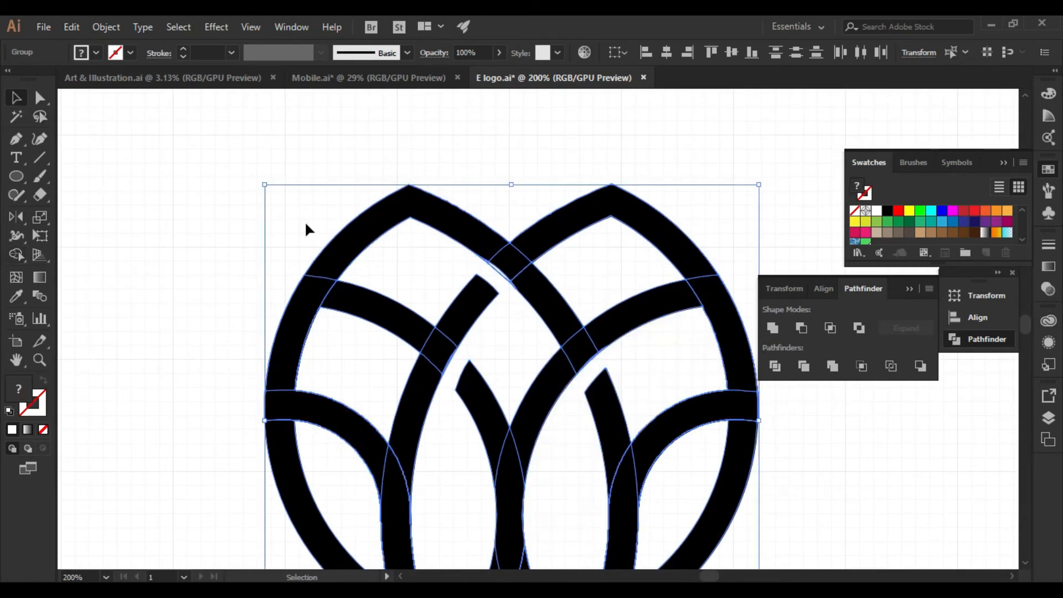
pyautogui.hotkey('ctrl', '-')
pyautogui.moveTo(484, 362); pyautogui.dragTo(498, 309)
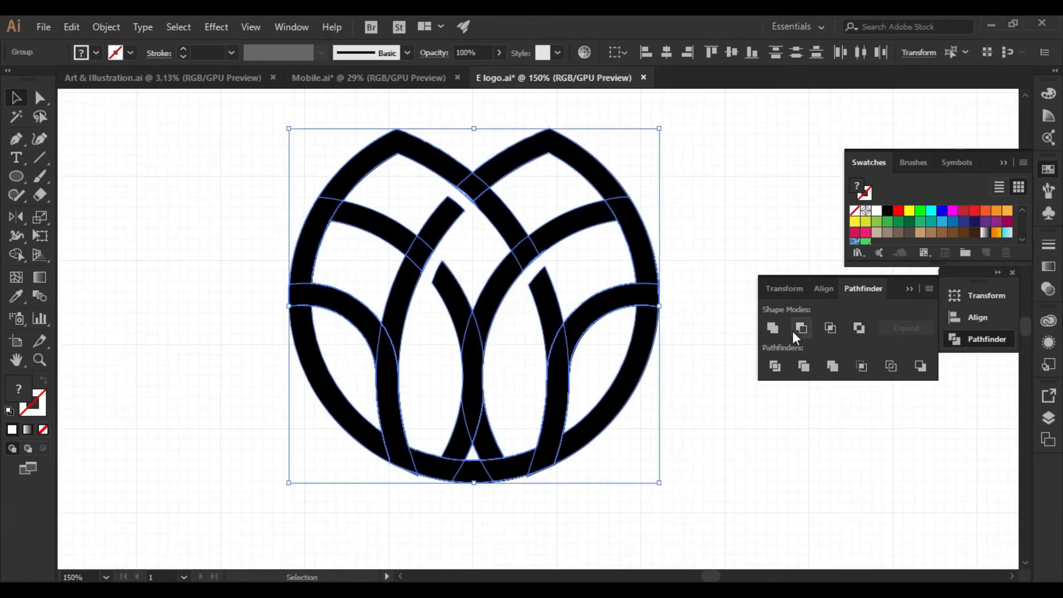
pyautogui.click(774, 327)
pyautogui.moveTo(689, 379); pyautogui.dragTo(679, 430)
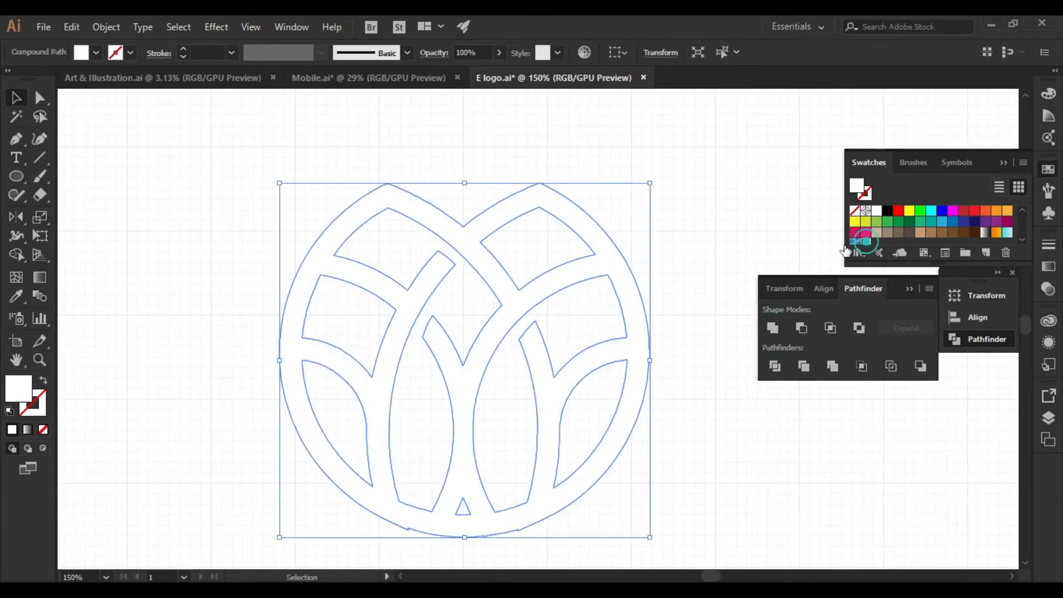
pyautogui.click(865, 241)
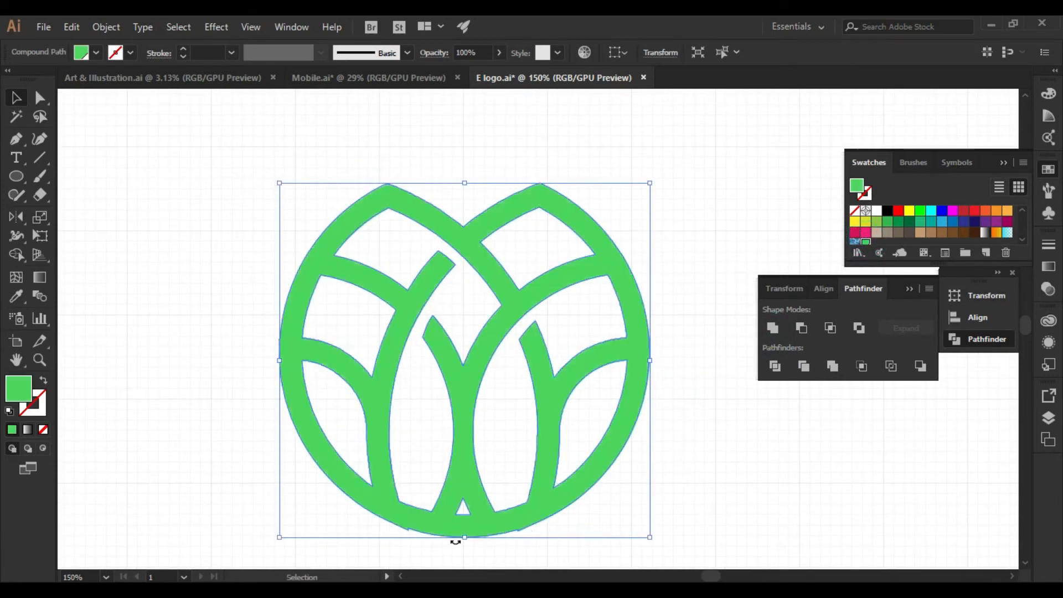
# - Remove the protruding anchor points at the two notches along the logo's lower outer edge to smooth it
pyautogui.scroll(5, 455, 542)
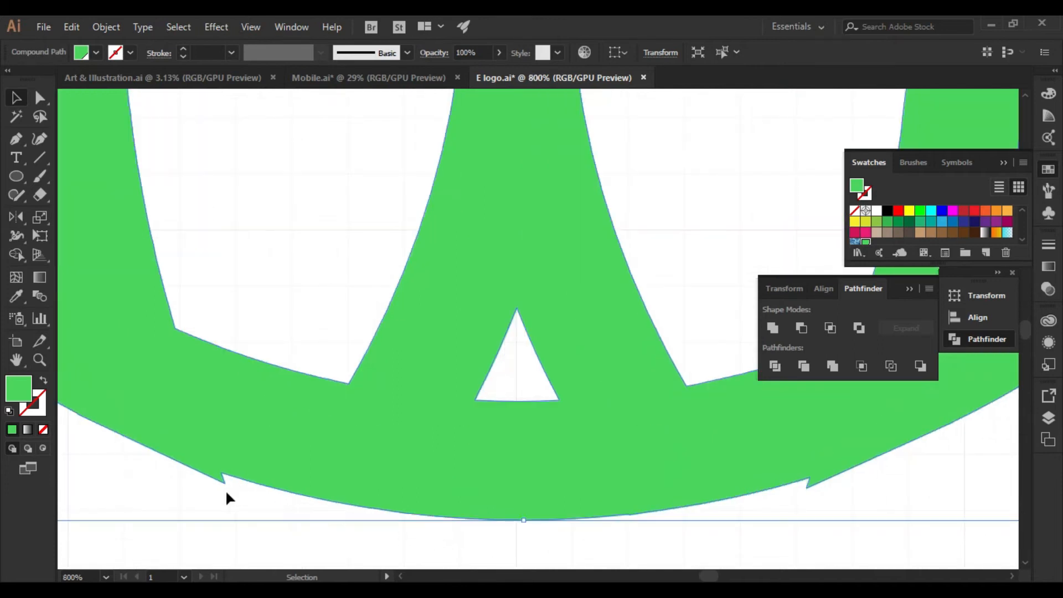
pyautogui.press('a')
pyautogui.click(224, 483)
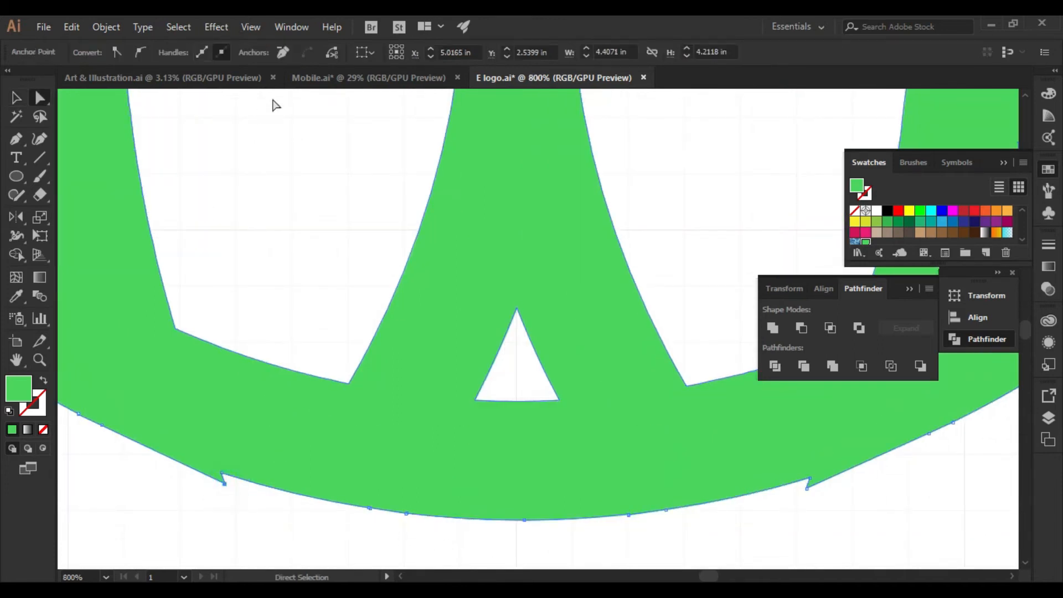
pyautogui.click(286, 52)
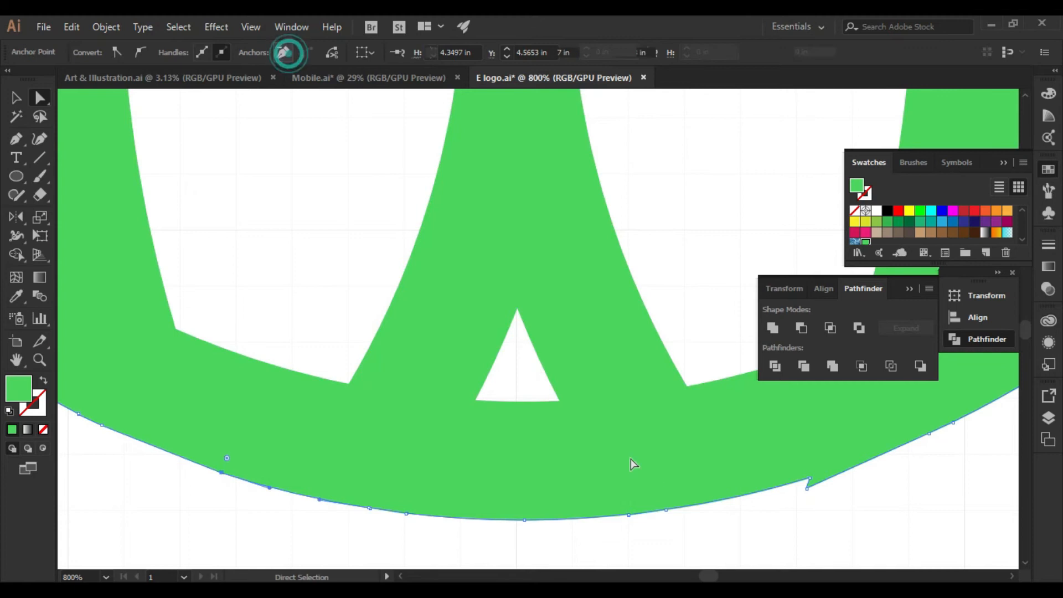
pyautogui.click(807, 488)
pyautogui.click(250, 54)
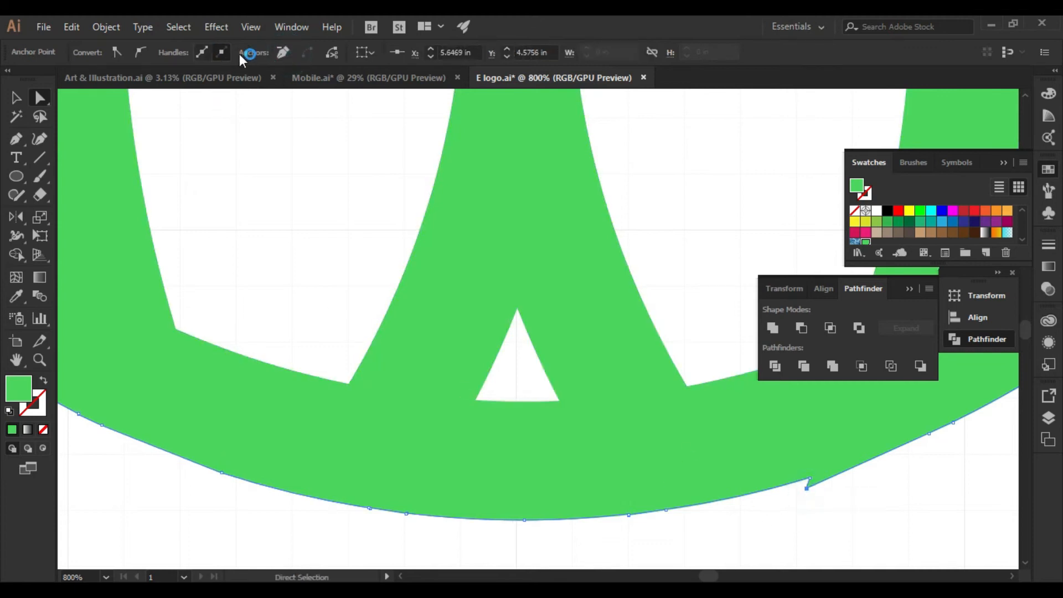
pyautogui.click(281, 51)
pyautogui.click(327, 218)
# - Round the outer tip of the upper right petal with a corner radius of about 0.08 in
pyautogui.scroll(-4, 332, 227)
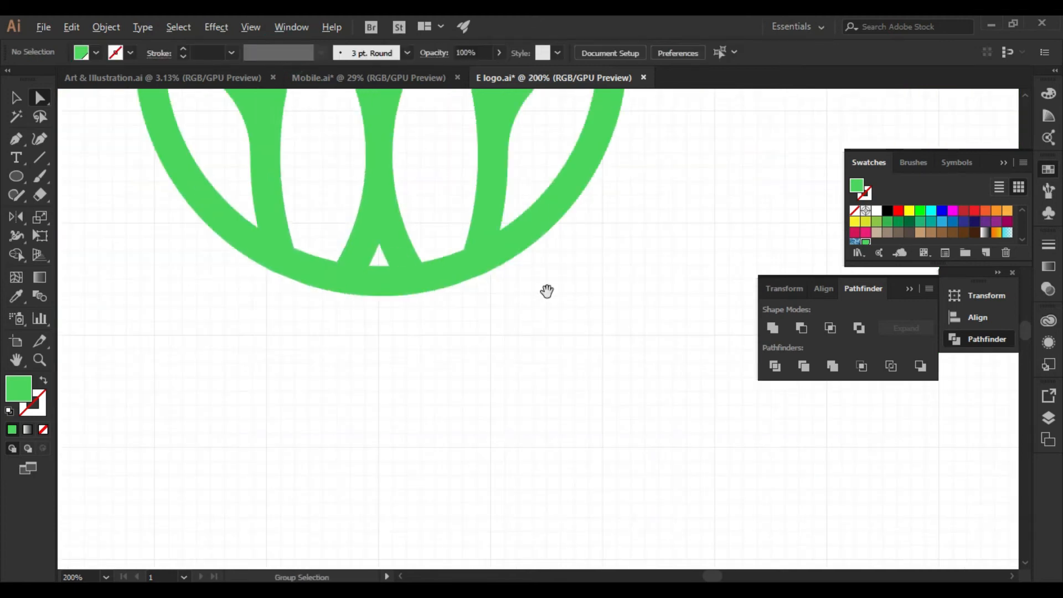
pyautogui.moveTo(547, 292); pyautogui.dragTo(627, 398)
pyautogui.scroll(-2, 627, 397)
pyautogui.press('v')
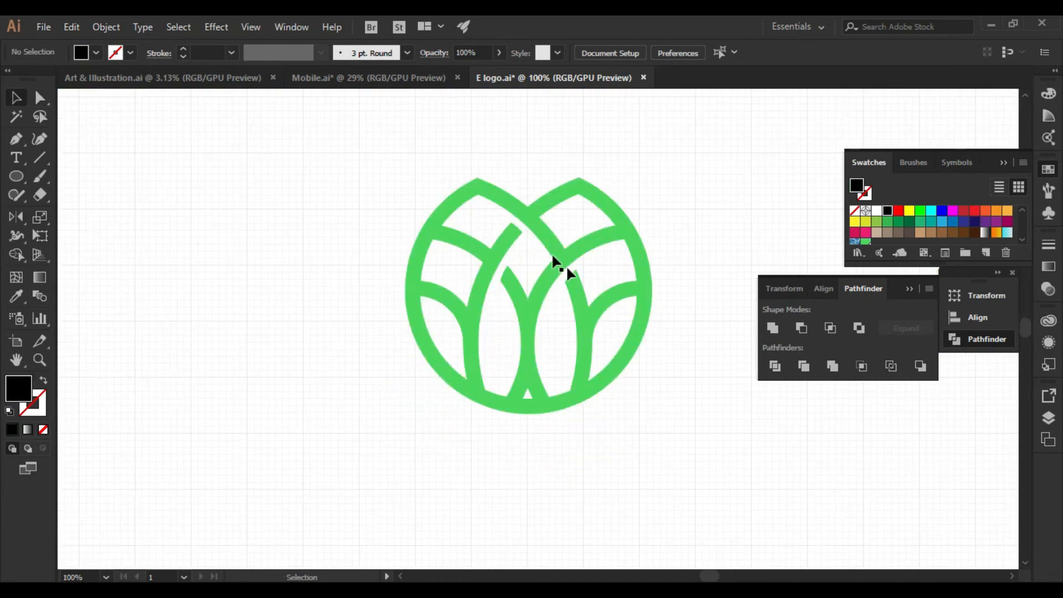
pyautogui.scroll(4, 567, 220)
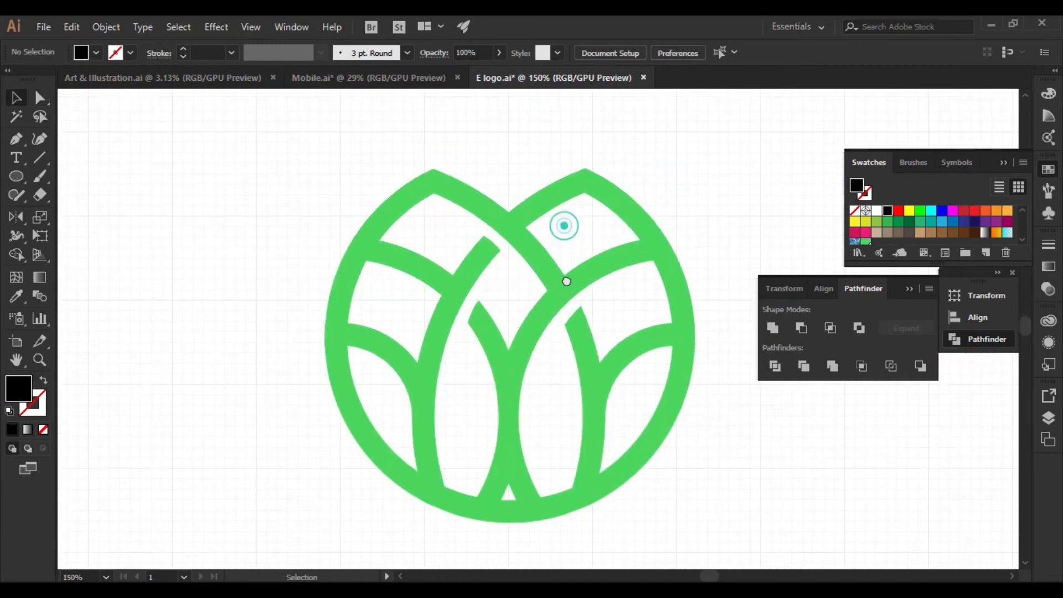
pyautogui.scroll(2, 586, 244)
pyautogui.press('a')
pyautogui.click(632, 265)
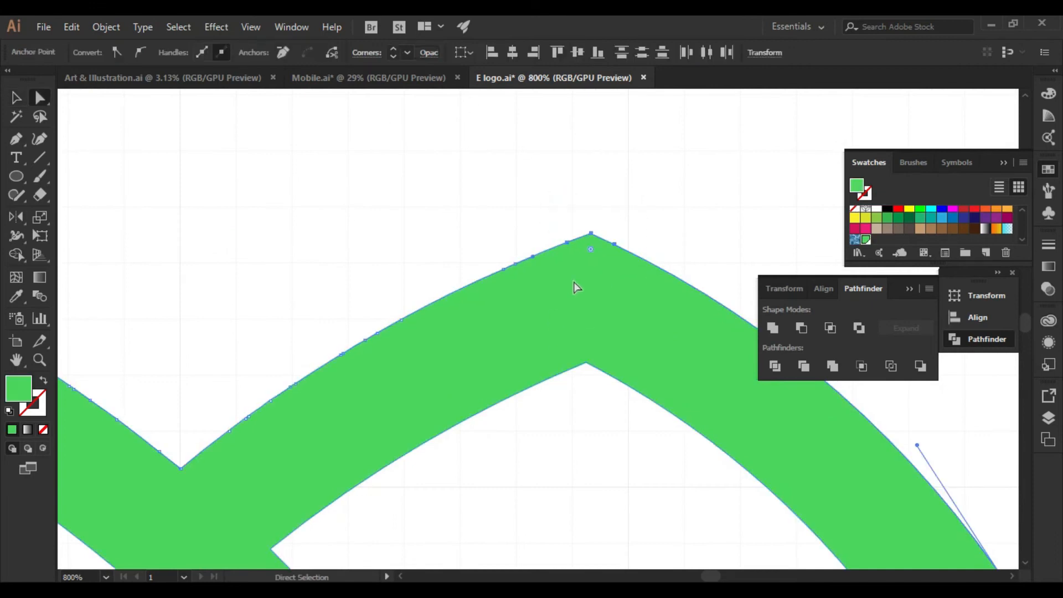
pyautogui.moveTo(591, 259); pyautogui.dragTo(590, 271)
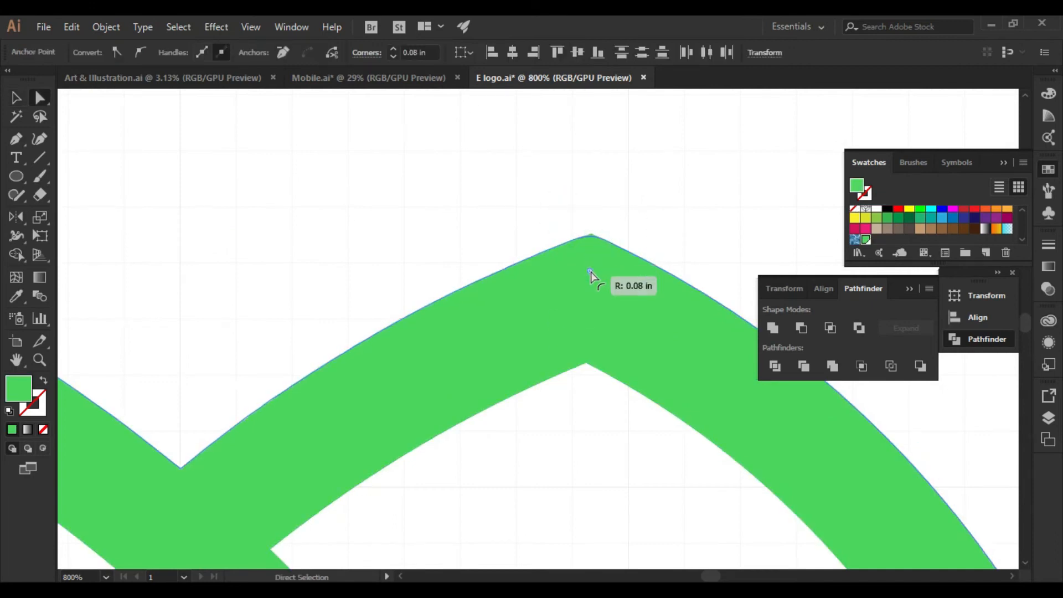
# - Round the outer tip of the upper left petal to match the upper right one
pyautogui.moveTo(420, 250); pyautogui.dragTo(373, 259)
pyautogui.moveTo(105, 256); pyautogui.dragTo(373, 255)
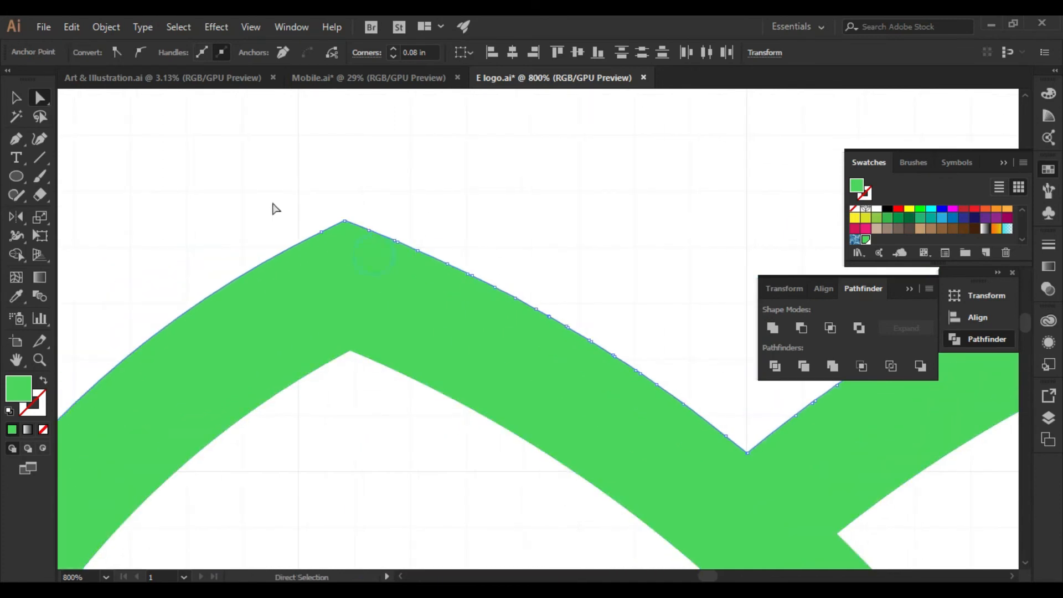
pyautogui.moveTo(335, 204); pyautogui.dragTo(345, 263)
pyautogui.click(430, 157)
pyautogui.scroll(-4, 467, 244)
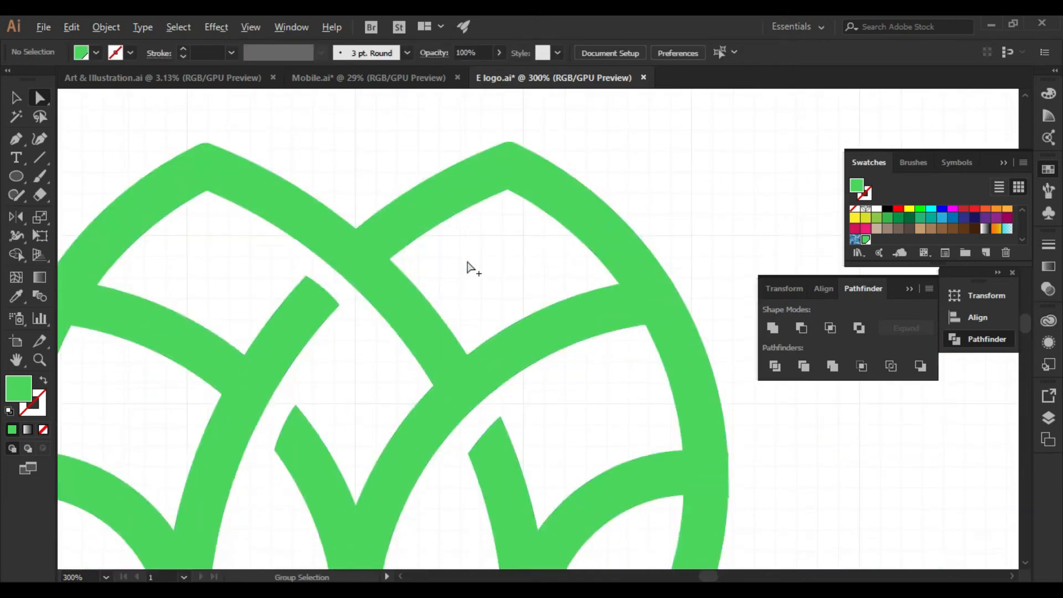
# - Add the point text "Graden" in Nexa Bold below the emblem
pyautogui.scroll(-2, 467, 268)
pyautogui.press('t')
pyautogui.click(357, 412)
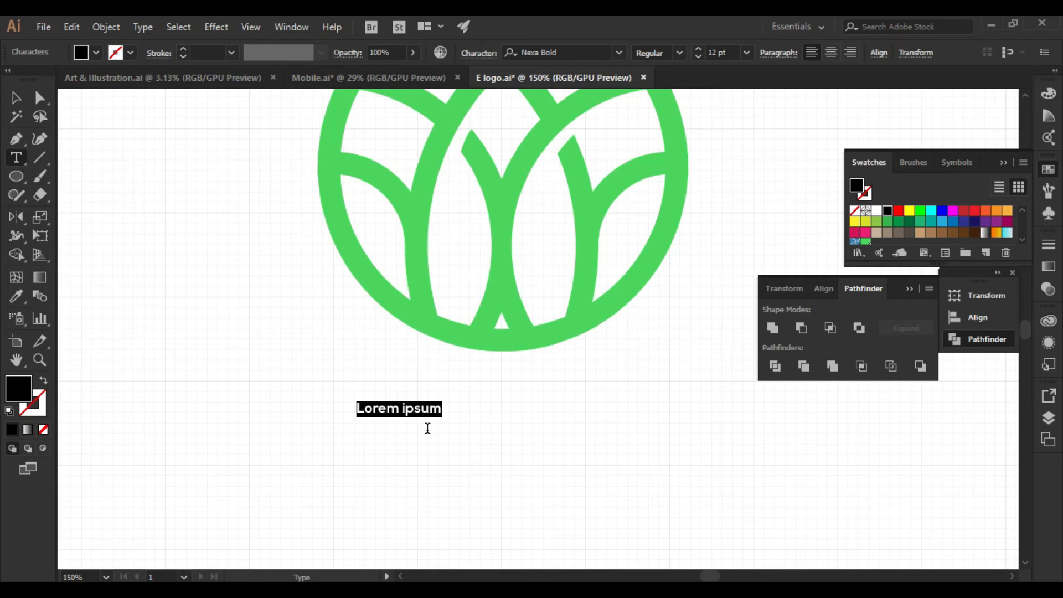
pyautogui.write('Graden')
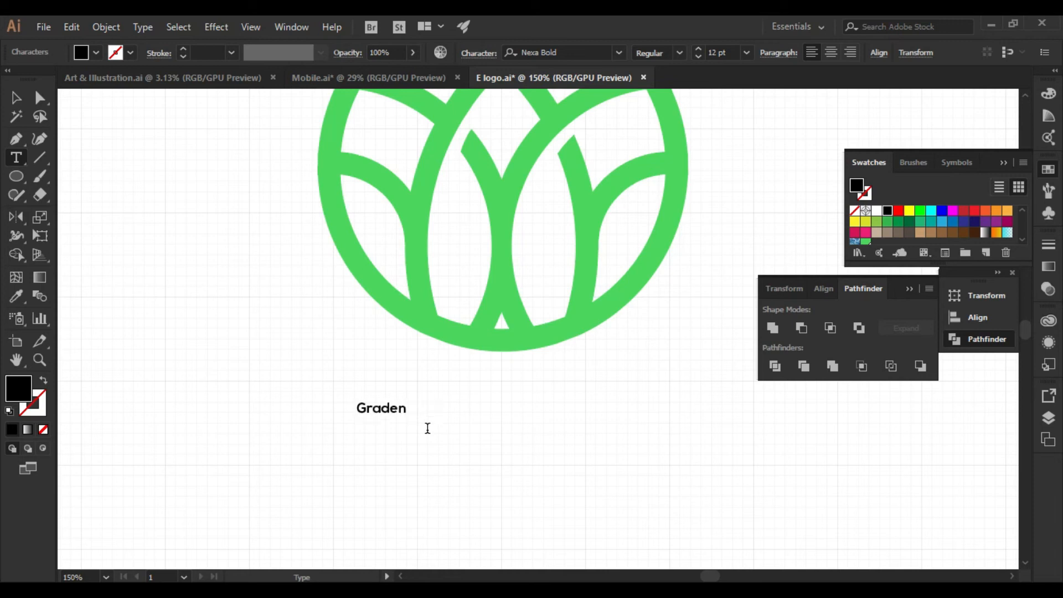
# - Enlarge the "Graden" text to 142 pt, set its tracking to 25 and position it directly beneath the emblem
pyautogui.click(16, 98)
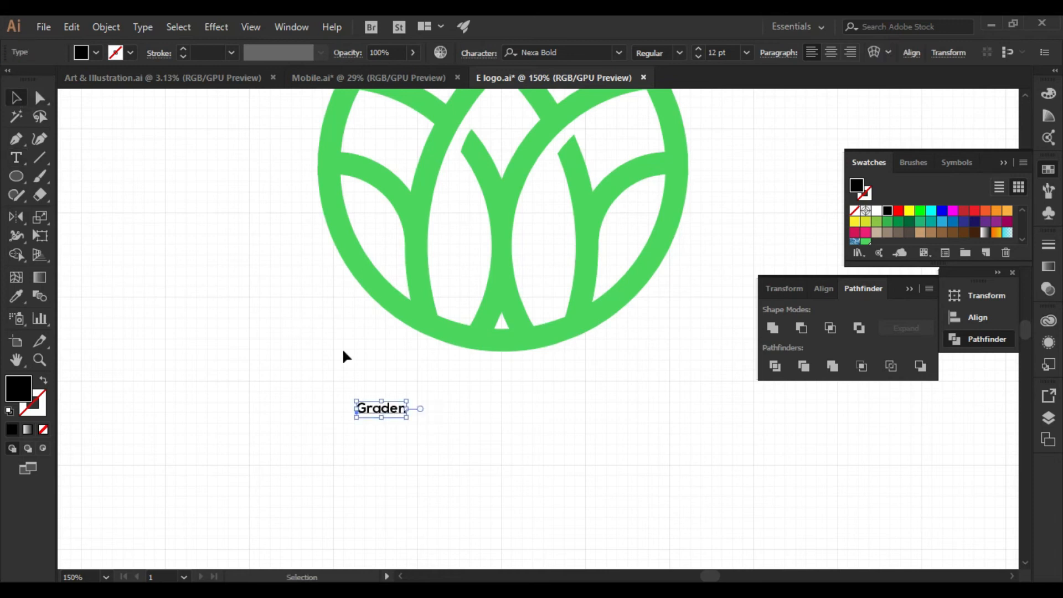
pyautogui.moveTo(404, 418); pyautogui.dragTo(859, 533)
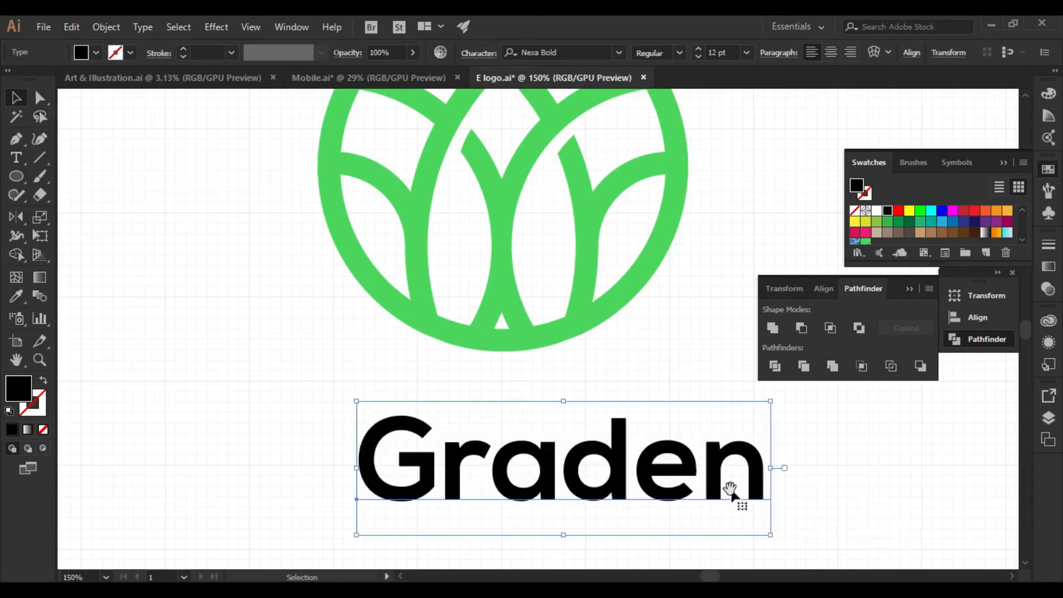
pyautogui.moveTo(730, 491); pyautogui.dragTo(584, 410)
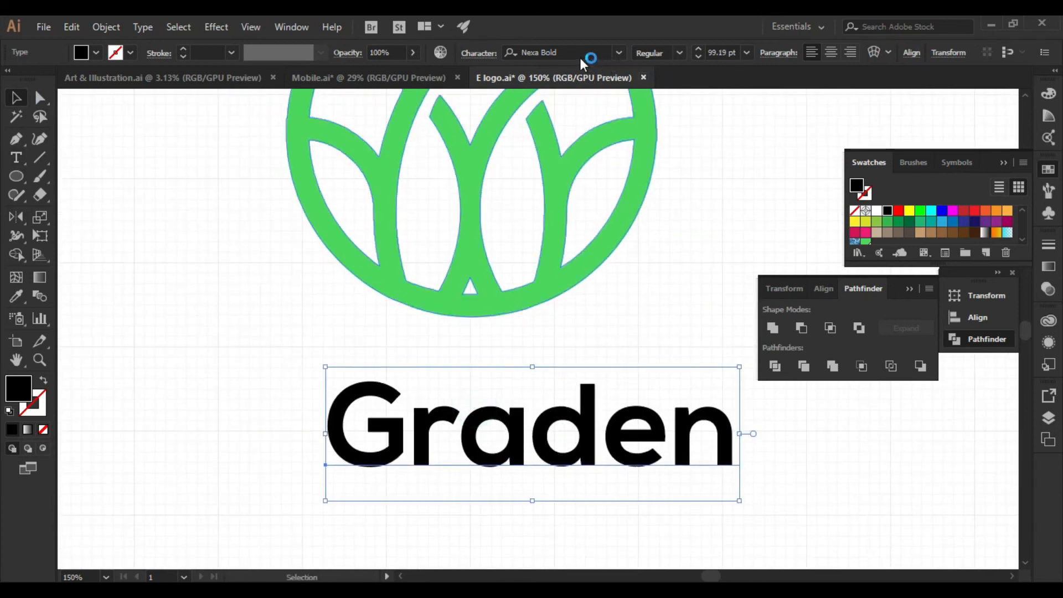
pyautogui.click(622, 288)
pyautogui.hotkey('ctrl', 't')
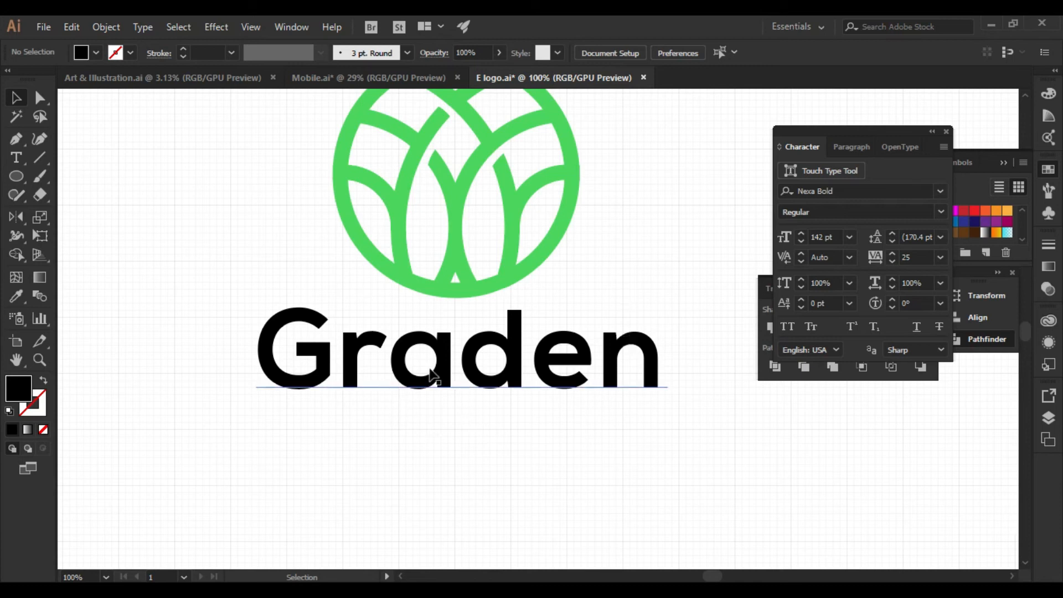
# - Add a separate point text reading "tag Line" below "Graden"
pyautogui.click(415, 455)
pyautogui.click(16, 157)
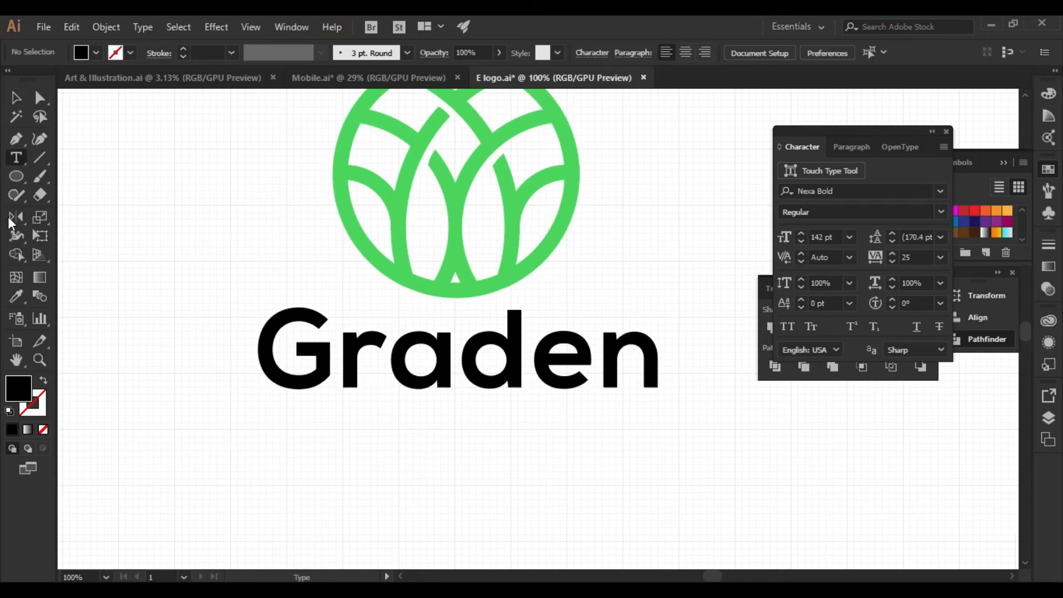
pyautogui.click(441, 451)
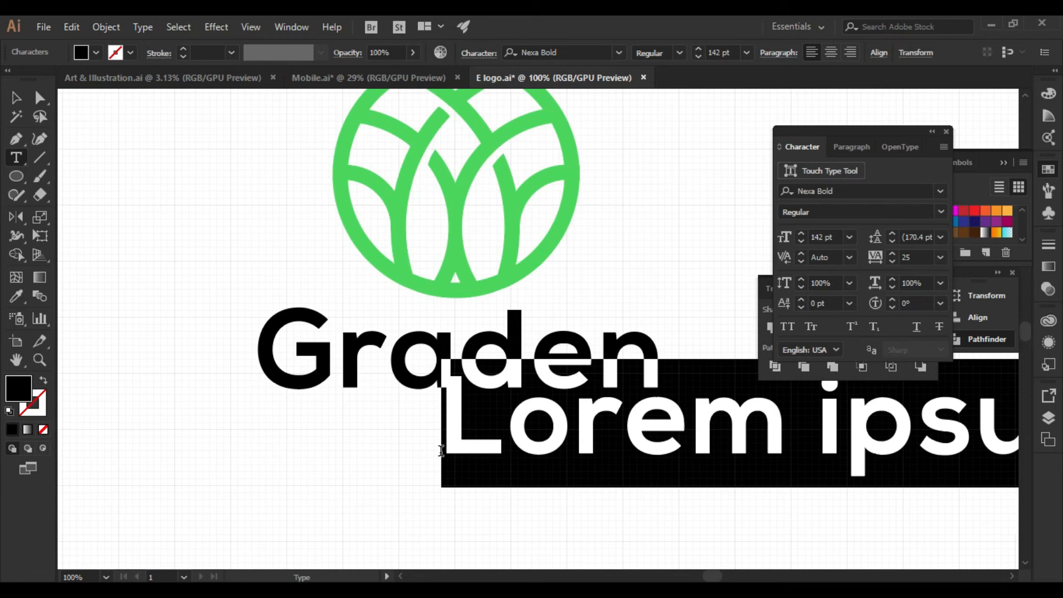
pyautogui.write('tag Line')
pyautogui.press('Escape')
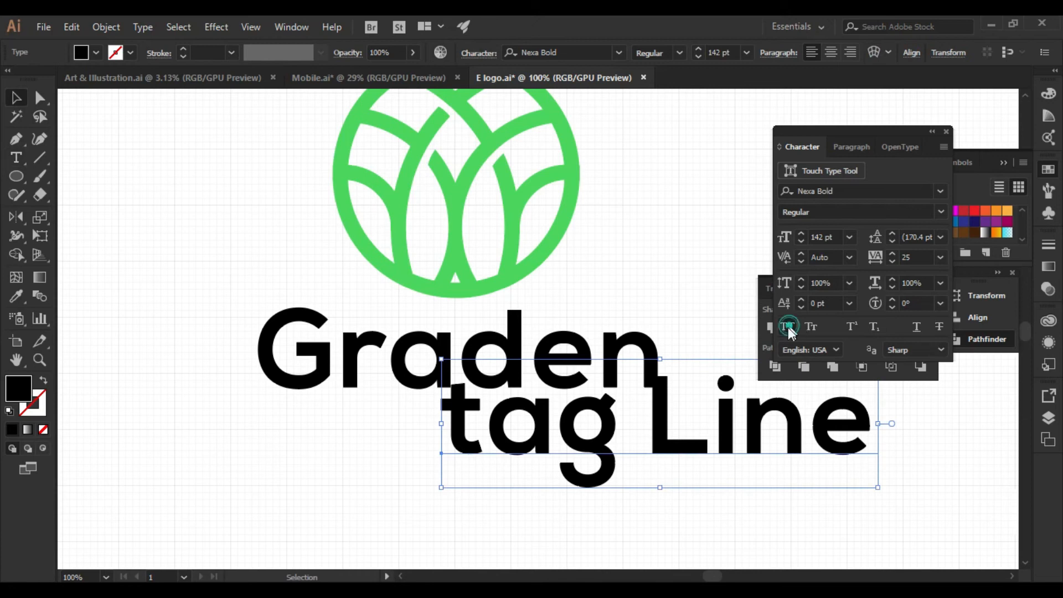
# - Convert the tagline to all caps, set its size to 36 pt and place it beneath "Graden"
pyautogui.click(788, 327)
pyautogui.moveTo(654, 478); pyautogui.dragTo(494, 529)
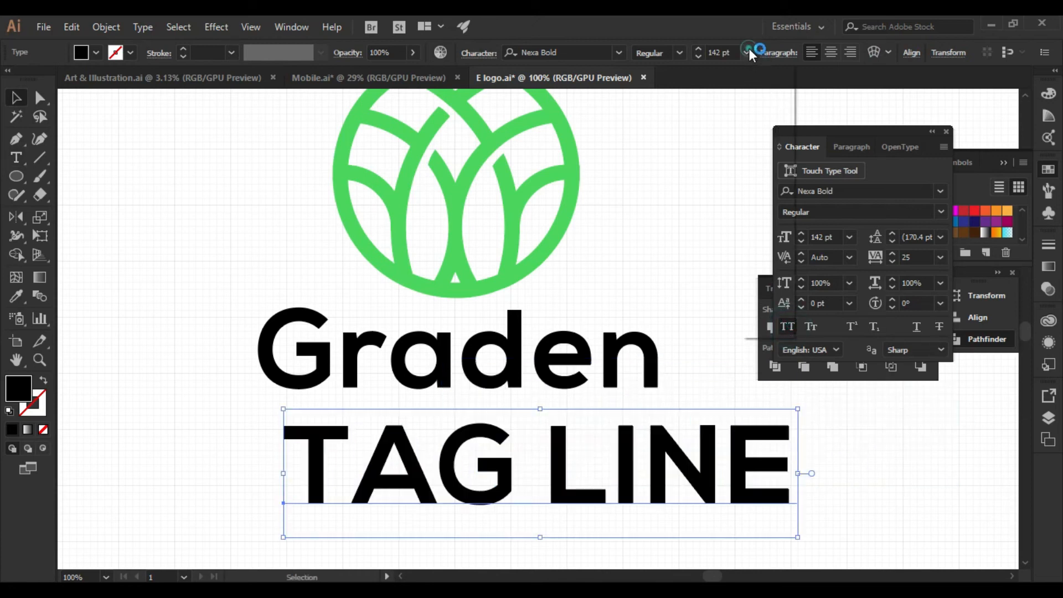
pyautogui.click(746, 52)
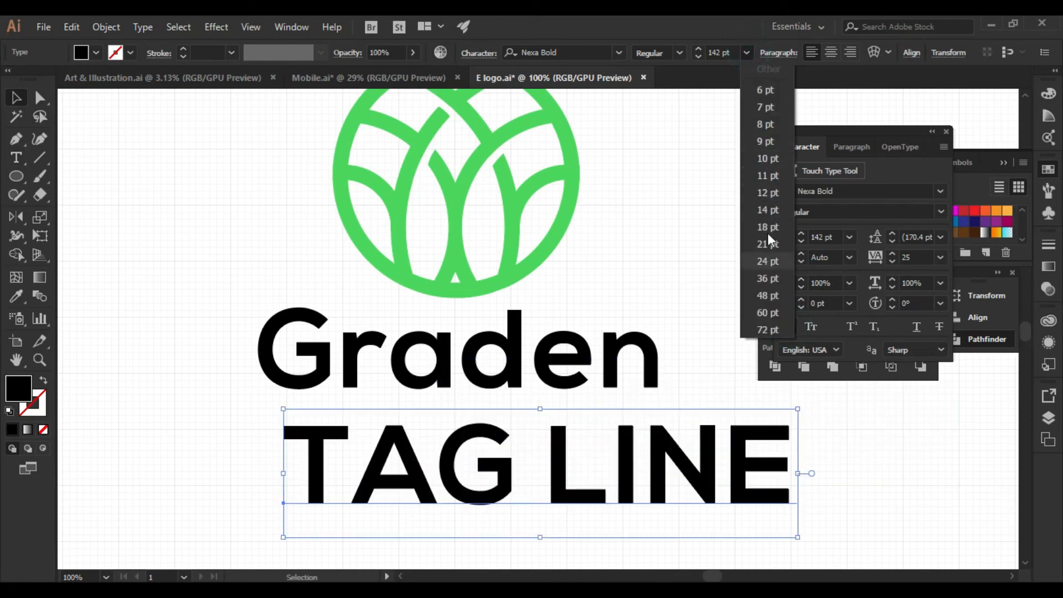
pyautogui.click(772, 279)
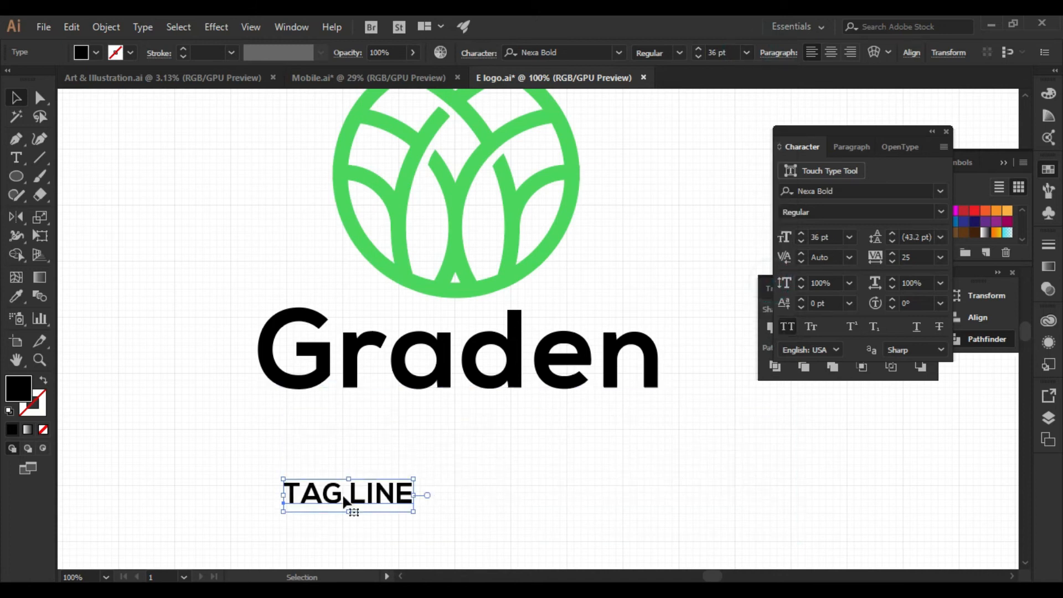
pyautogui.moveTo(348, 495); pyautogui.dragTo(424, 434)
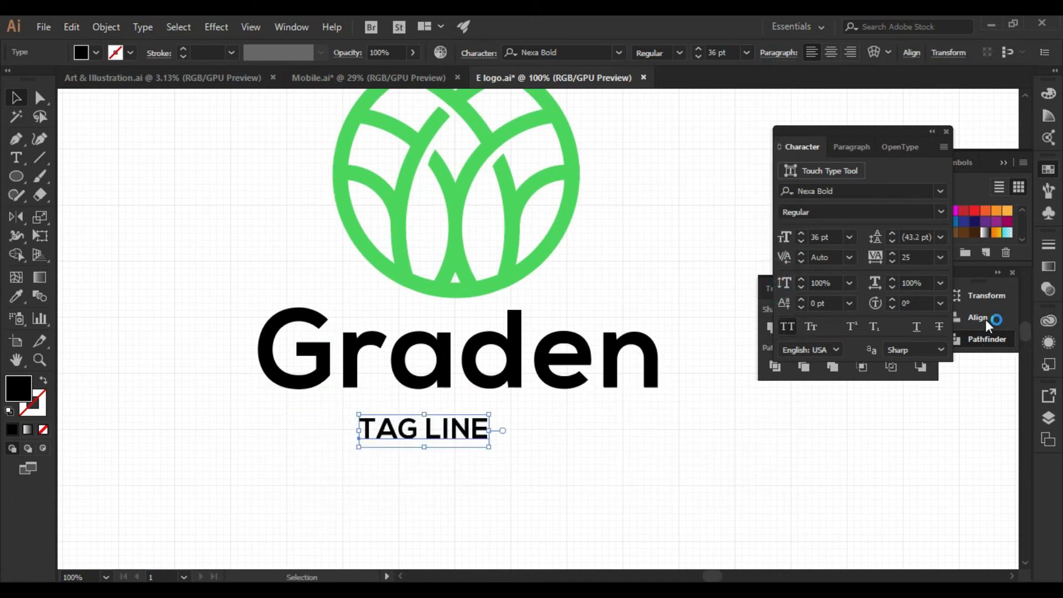
# - Set the tagline's tracking to 500 and shift the widened text back under the middle of "Graden"
pyautogui.click(940, 257)
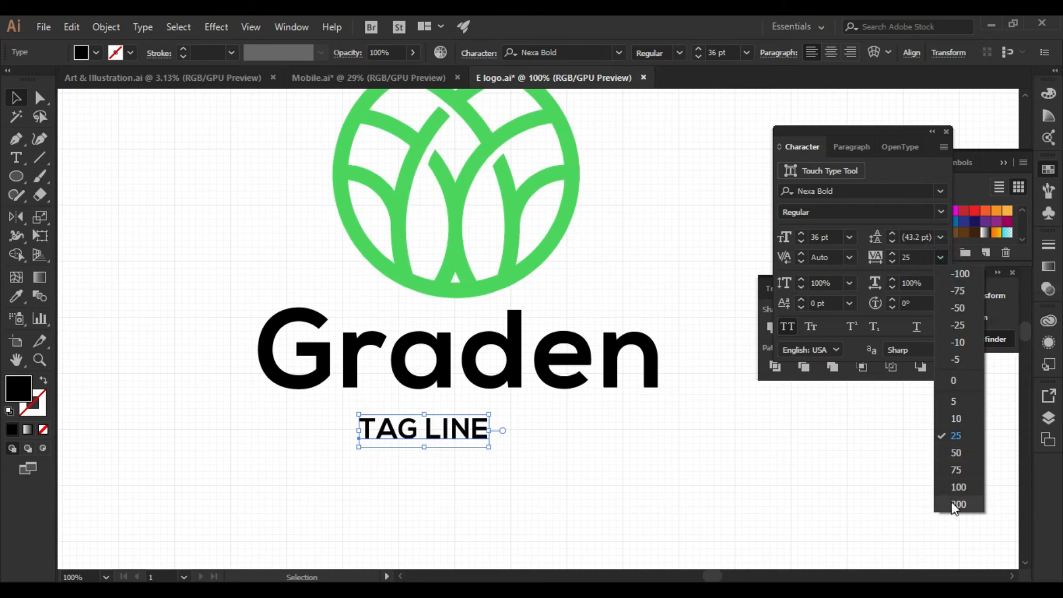
pyautogui.click(950, 502)
pyautogui.click(916, 257)
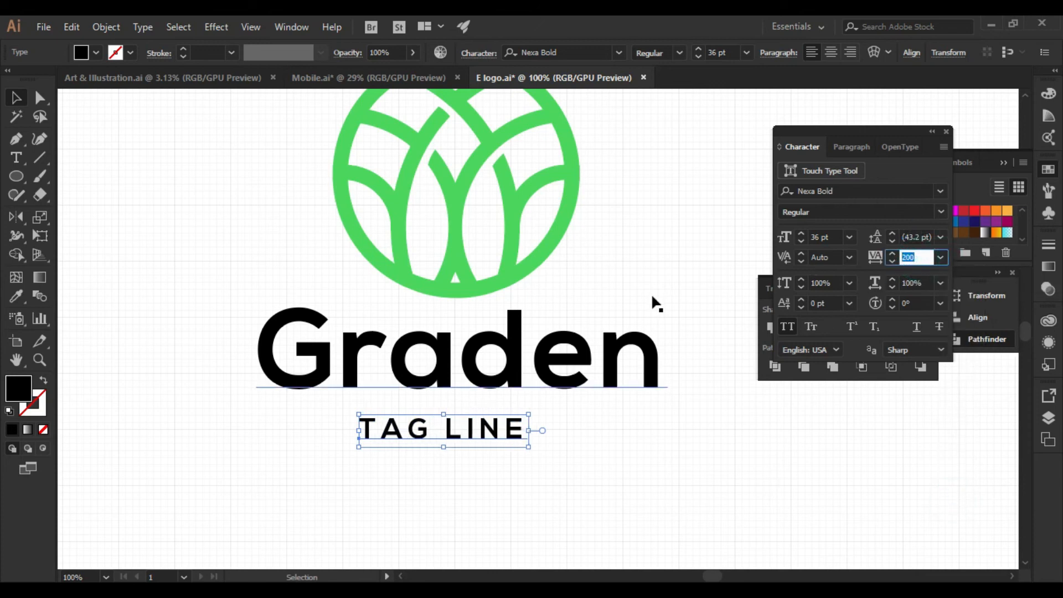
pyautogui.write('500')
pyautogui.click(669, 439)
pyautogui.moveTo(695, 467); pyautogui.dragTo(715, 469)
pyautogui.moveTo(555, 431); pyautogui.dragTo(539, 430)
pyautogui.click(623, 456)
# - Align the "Graden" and "TAG LINE" texts to each other by their horizontal centers
pyautogui.moveTo(656, 469); pyautogui.dragTo(265, 368)
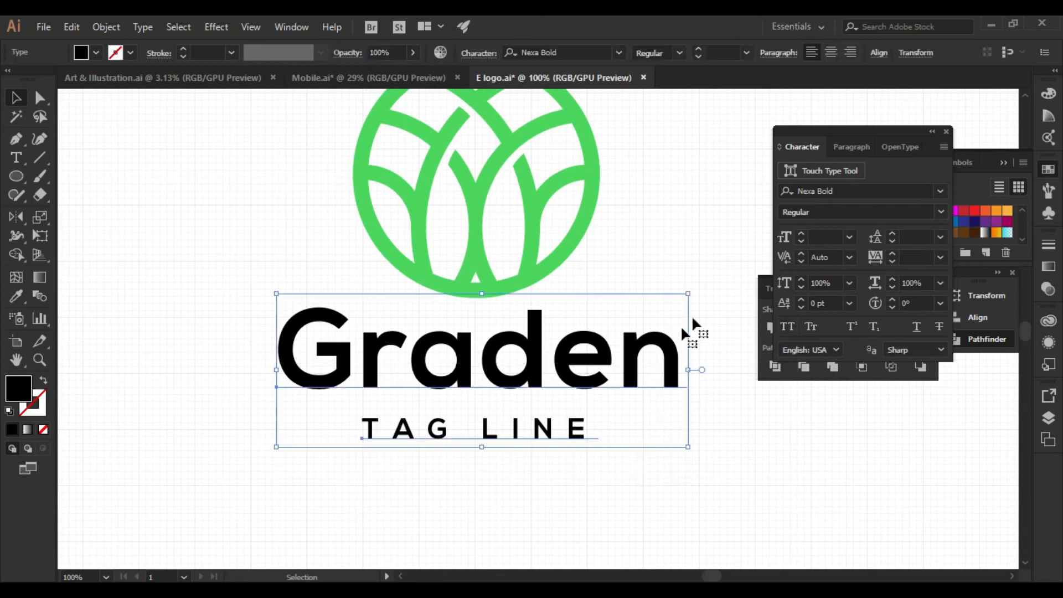
pyautogui.click(976, 316)
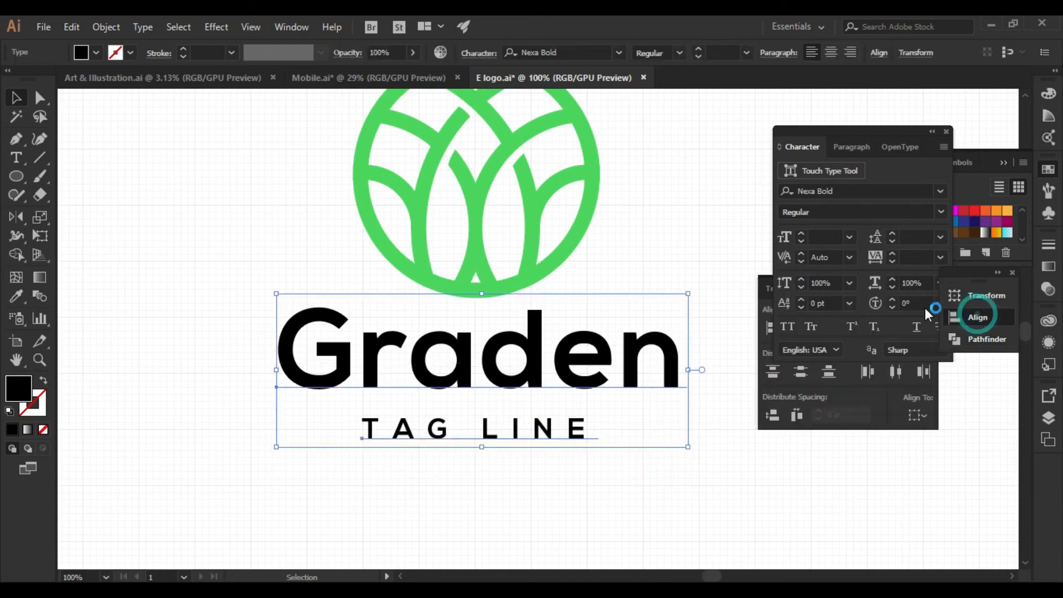
pyautogui.click(933, 132)
pyautogui.hotkey('ctrl', '-')
pyautogui.moveTo(230, 332); pyautogui.dragTo(612, 439)
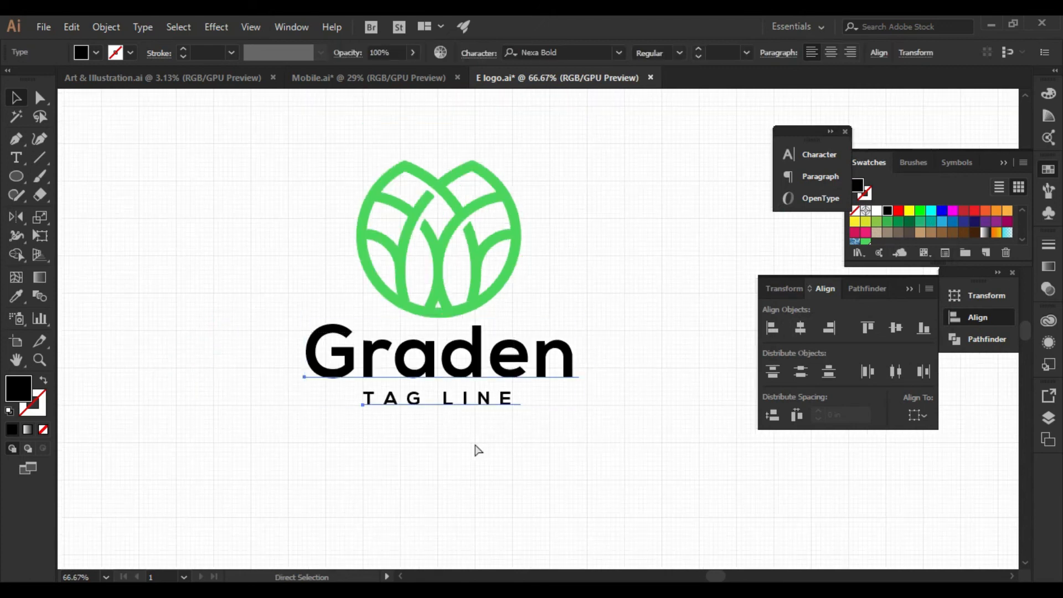
pyautogui.press('v')
pyautogui.click(576, 250)
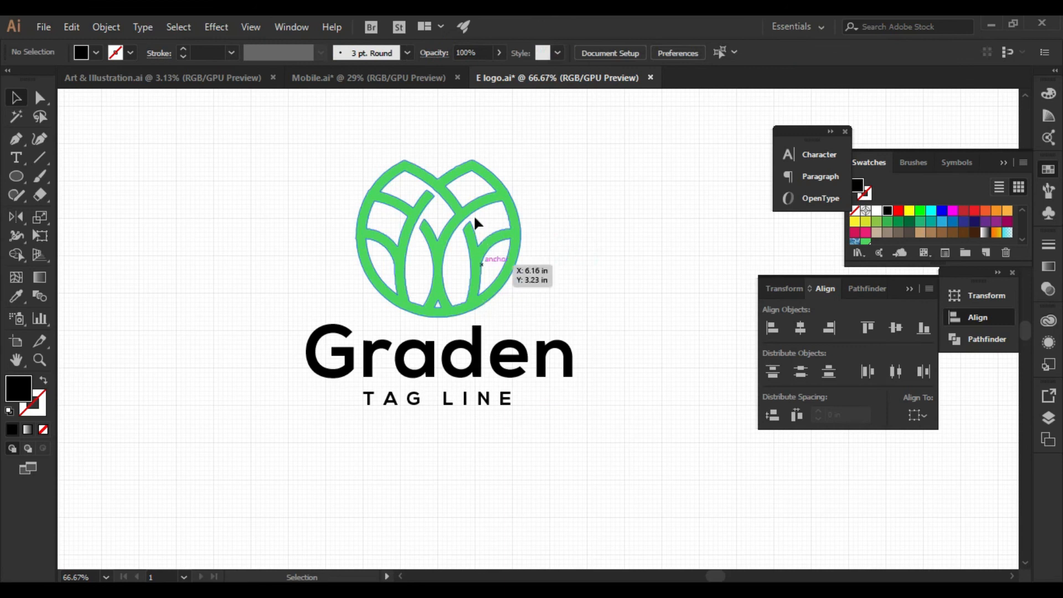
# - Isolate the emblem's compound path, copy its lower right leaf-shaped inner outline and exit isolation mode
pyautogui.scroll(2, 473, 214)
pyautogui.moveTo(576, 332); pyautogui.dragTo(614, 370)
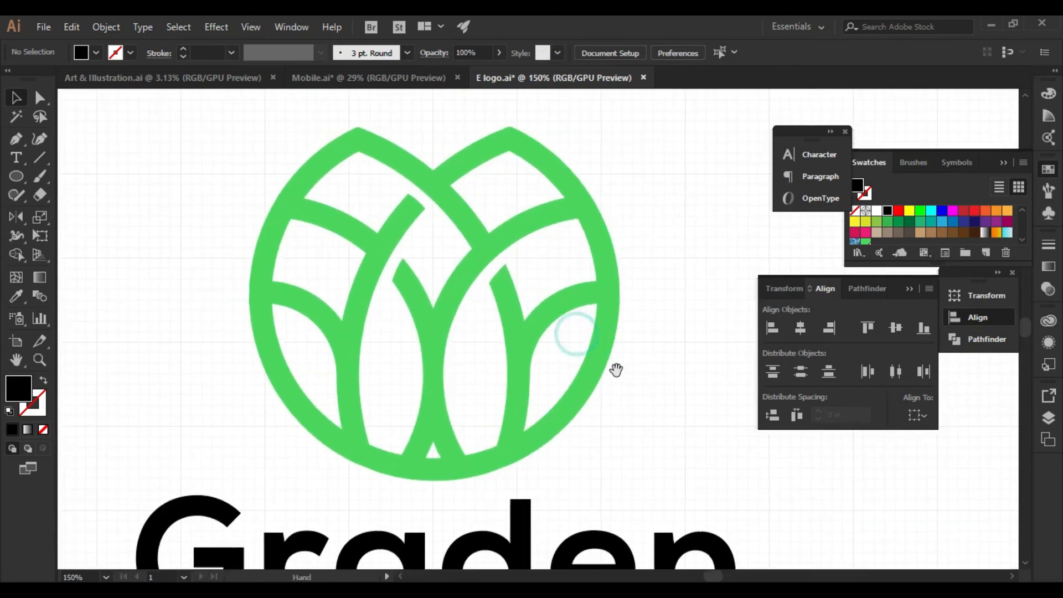
pyautogui.click(480, 263)
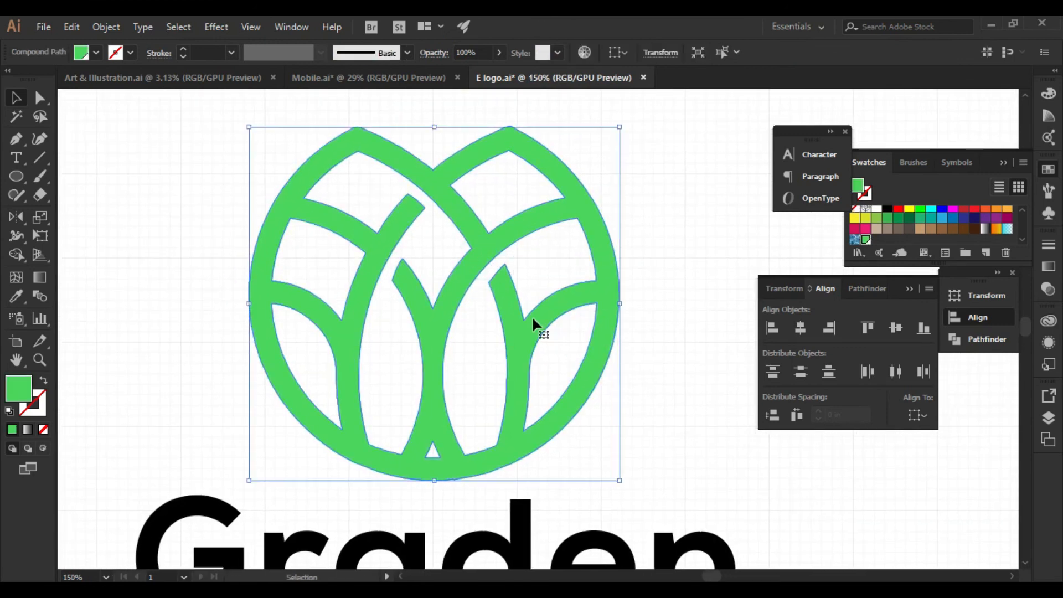
pyautogui.click(216, 249)
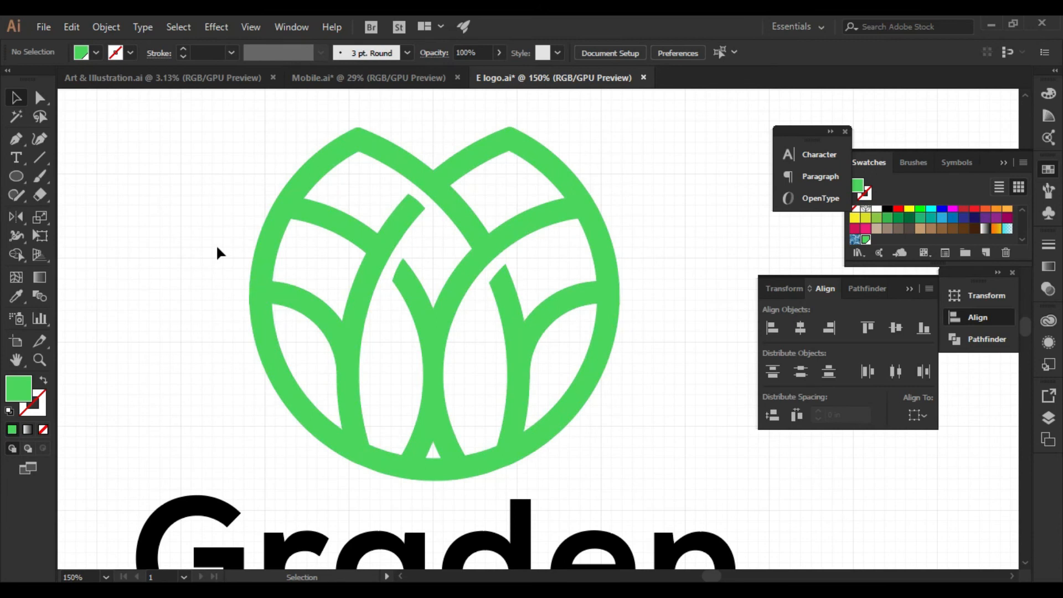
pyautogui.click(389, 230)
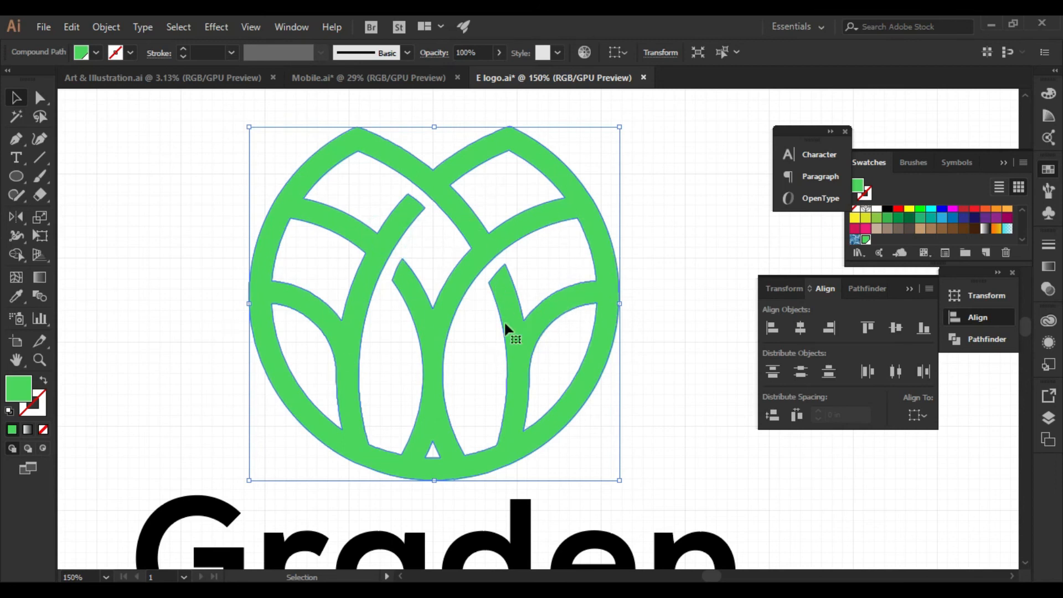
pyautogui.doubleClick(577, 291)
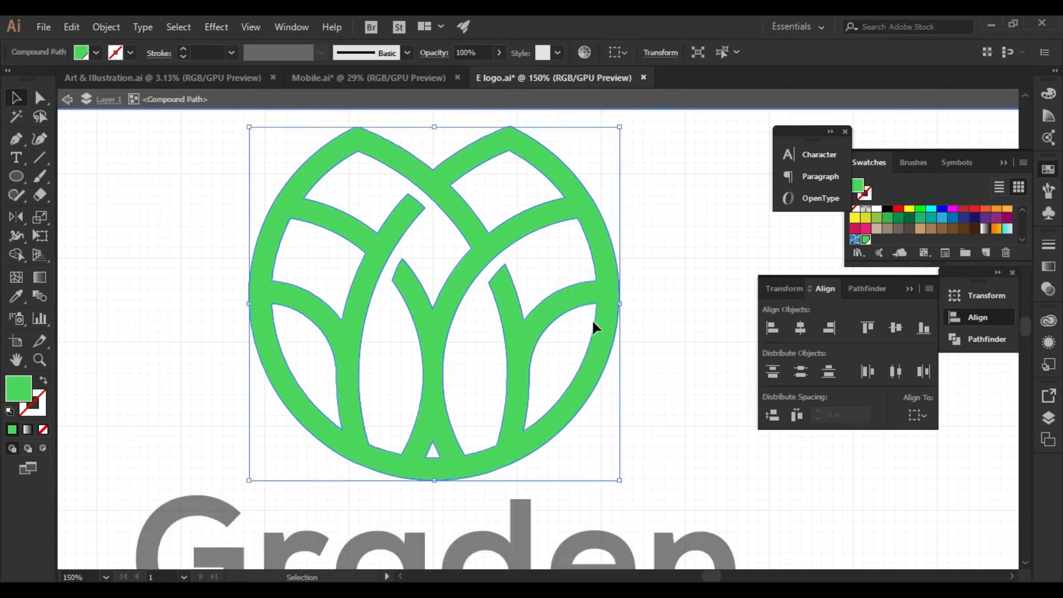
pyautogui.click(557, 299)
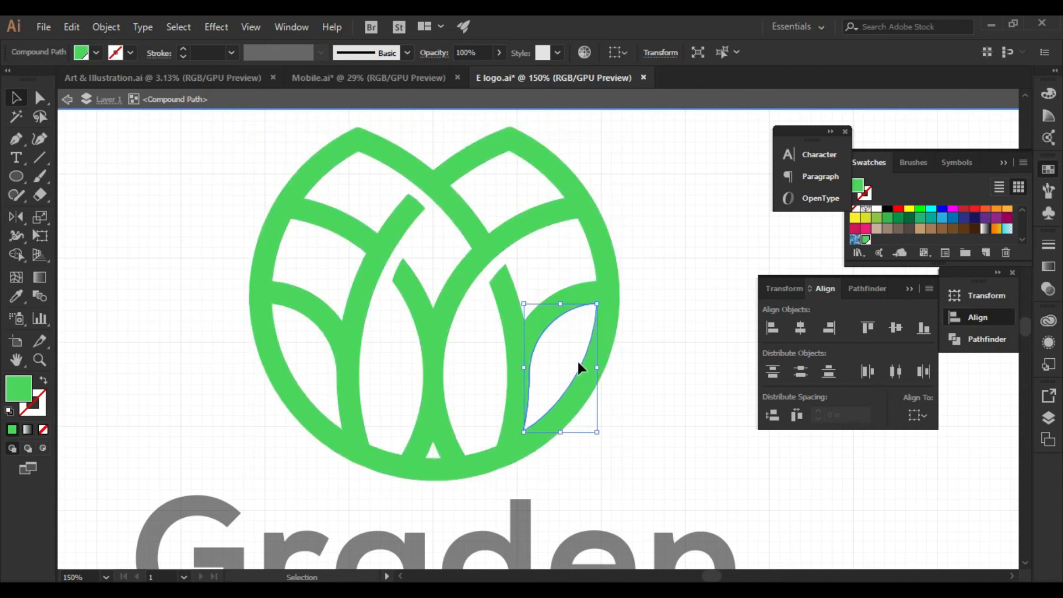
pyautogui.click(73, 27)
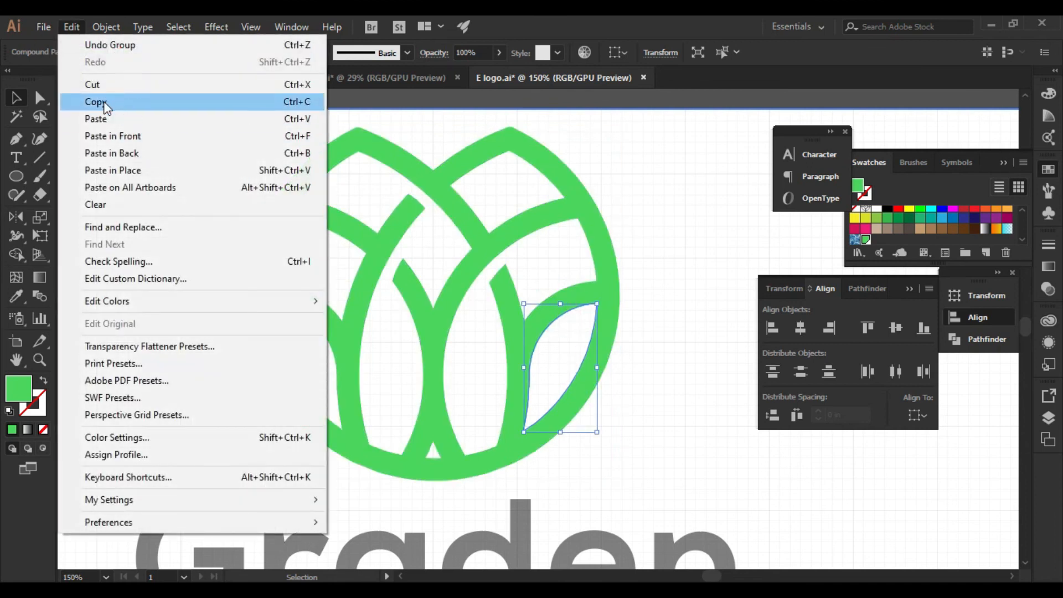
pyautogui.click(98, 102)
pyautogui.doubleClick(131, 156)
# - Paste the leaf shape above the emblem and scale it down to sit just over the petals
pyautogui.moveTo(541, 247); pyautogui.dragTo(419, 183)
pyautogui.hotkey('ctrl', 'v')
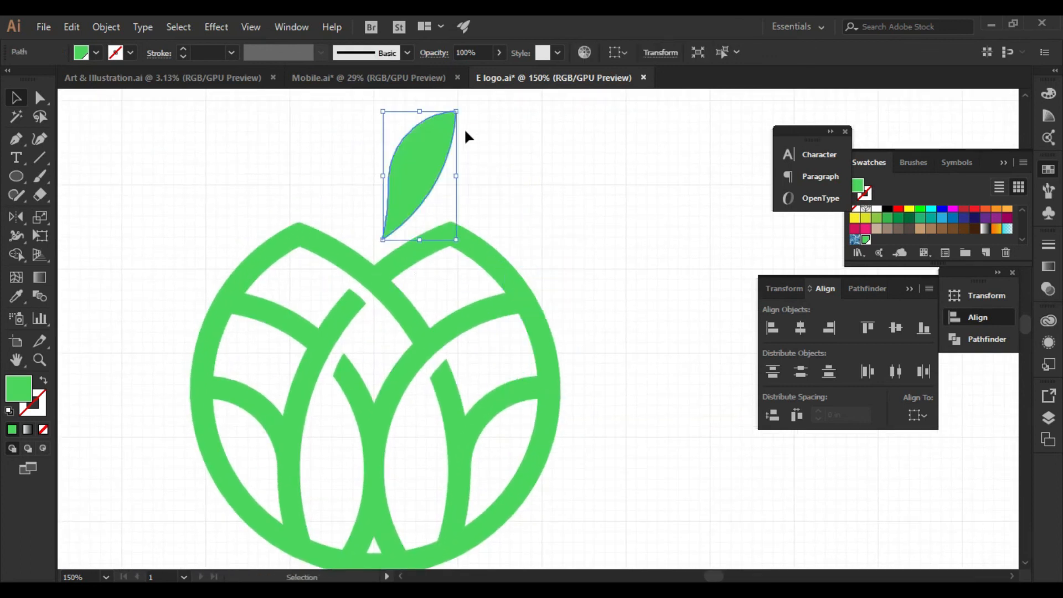
pyautogui.moveTo(455, 111); pyautogui.dragTo(422, 183)
# - Create a copy of the small leaf reflected across the vertical axis and move it left to form a mirrored pair above the emblem
pyautogui.click(15, 218)
pyautogui.doubleClick(13, 219)
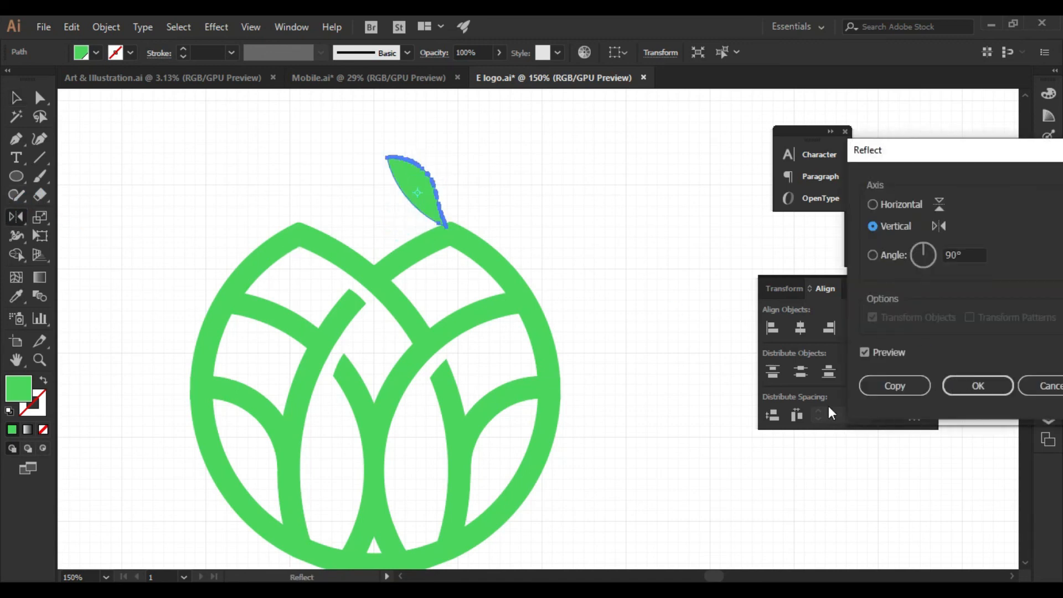
pyautogui.click(893, 386)
pyautogui.press('v')
pyautogui.click(390, 165)
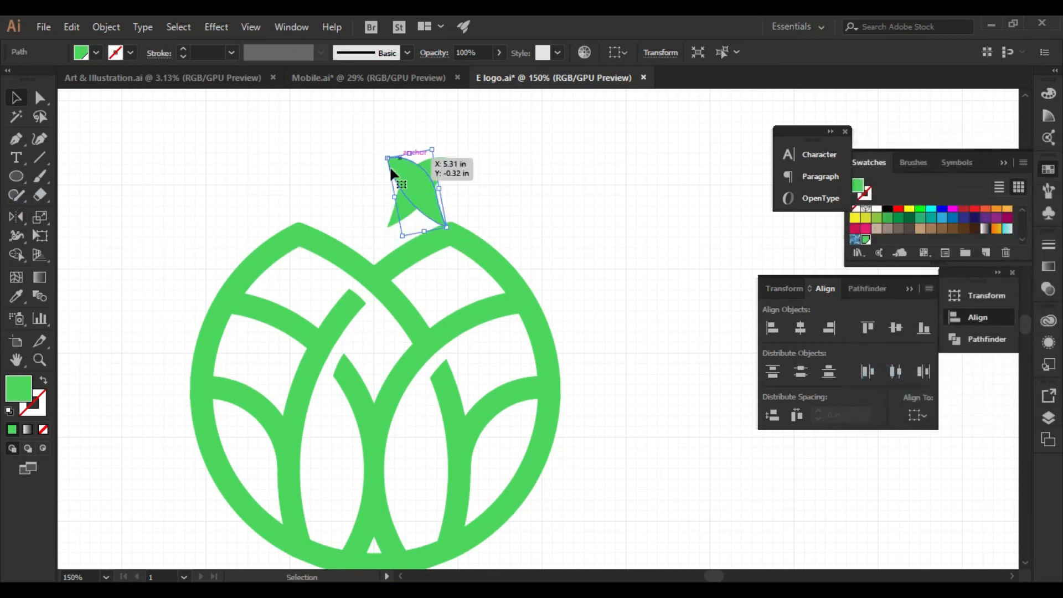
pyautogui.moveTo(397, 195); pyautogui.dragTo(329, 194)
pyautogui.moveTo(556, 191); pyautogui.dragTo(652, 202)
pyautogui.click(601, 199)
pyautogui.click(459, 190)
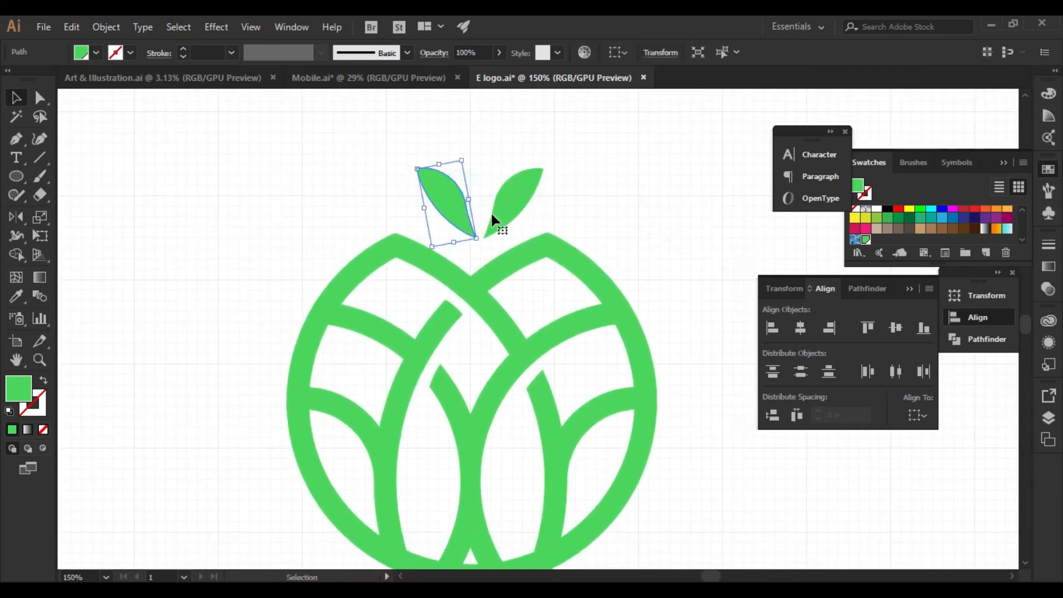
# - Draw an upright pointed leaf with the Pen tool, centered above the gap between the two small leaves
pyautogui.moveTo(487, 158); pyautogui.dragTo(476, 204)
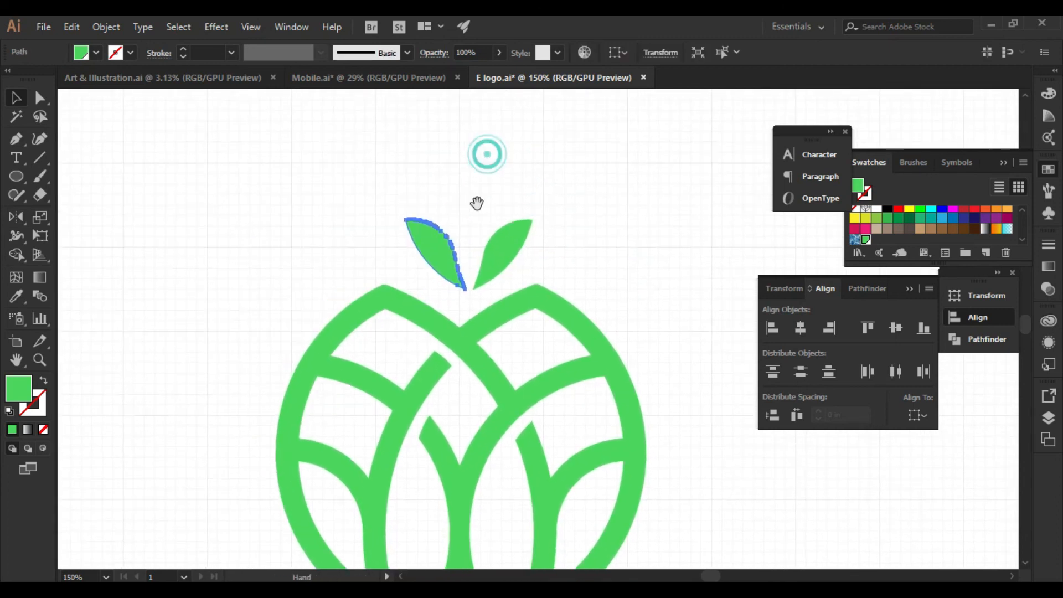
pyautogui.click(15, 139)
pyautogui.click(465, 158)
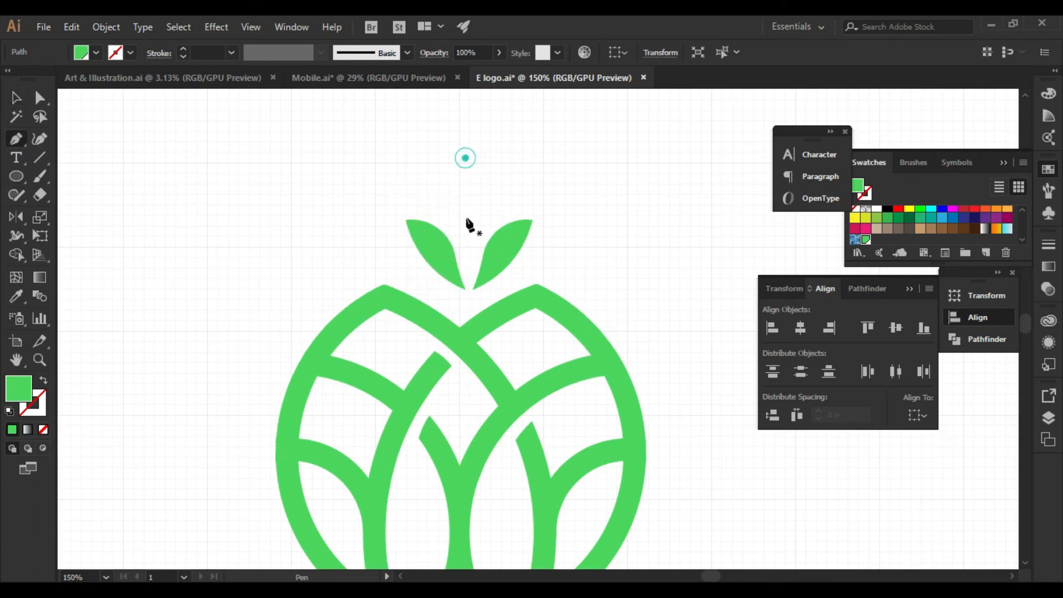
pyautogui.moveTo(469, 240); pyautogui.dragTo(503, 289)
pyautogui.click(469, 241)
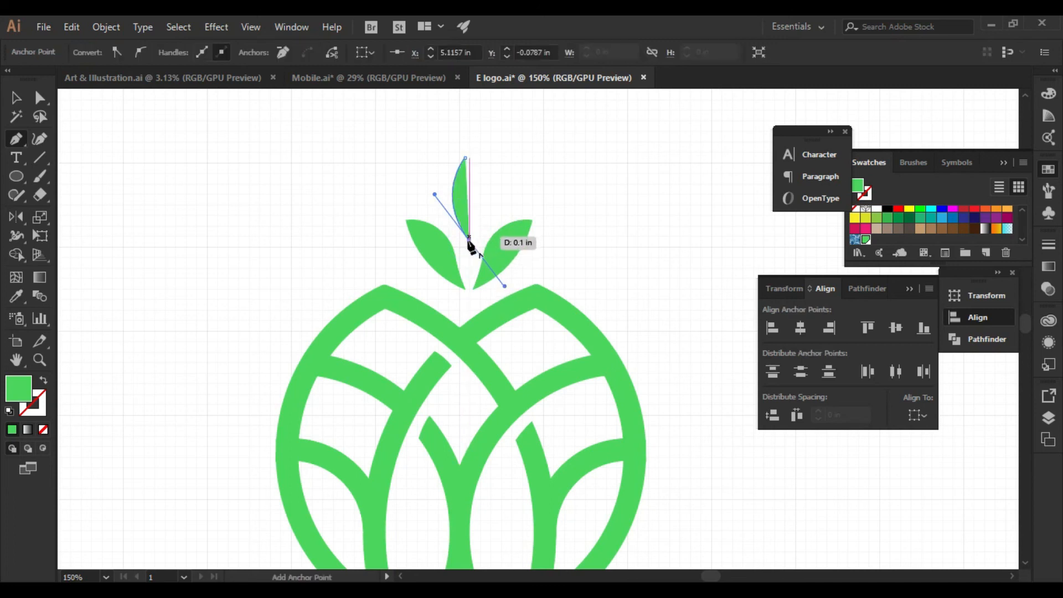
pyautogui.moveTo(465, 158); pyautogui.dragTo(432, 134)
pyautogui.click(16, 98)
pyautogui.click(274, 198)
pyautogui.scroll(-2, 530, 227)
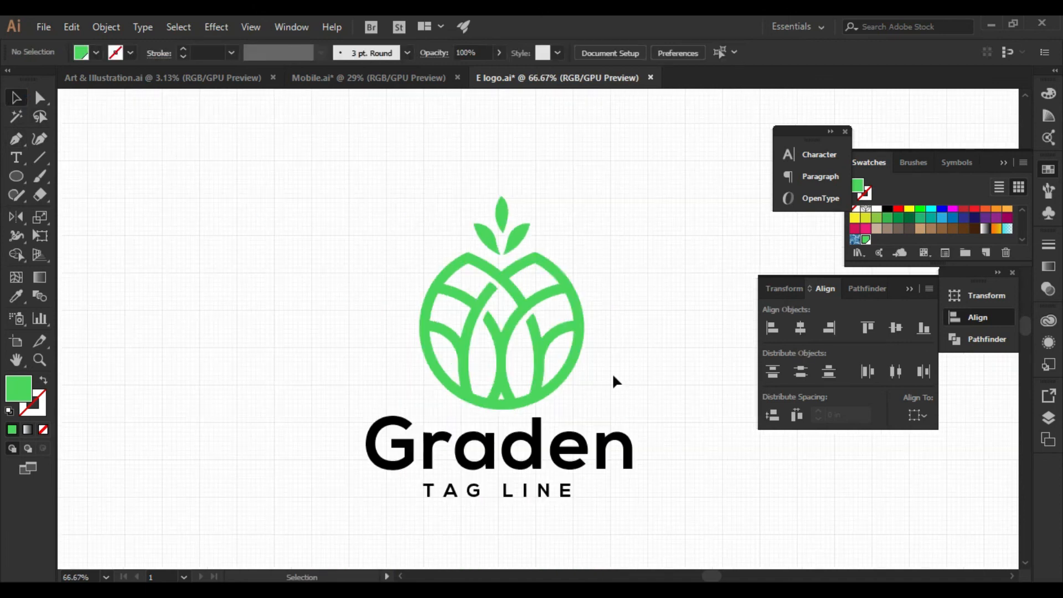